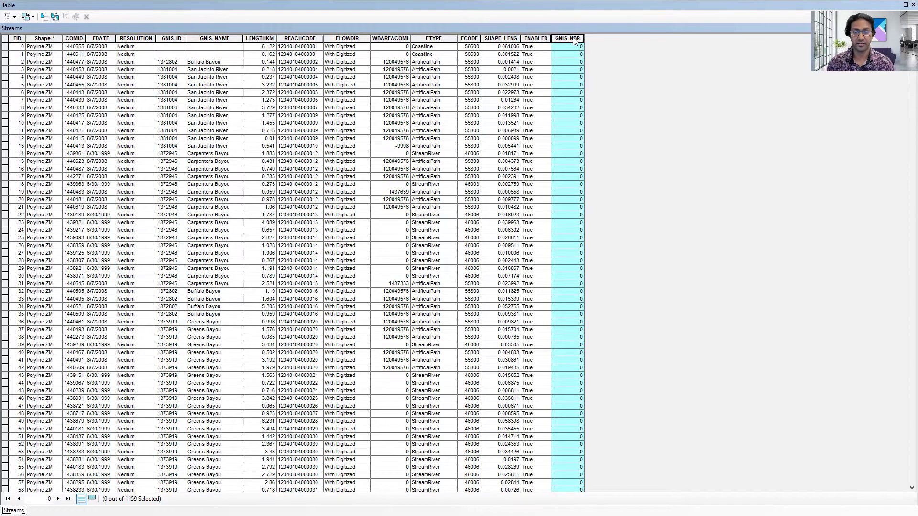
Add a field named AvAnnualQ of type Double to the Streams attribute table.
{"action": "left_click", "coordinate": [15, 19]}
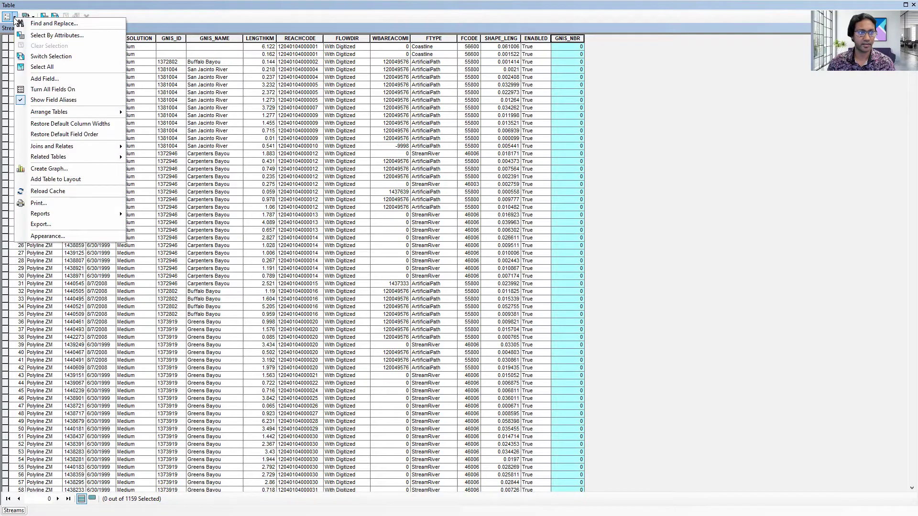
{"action": "left_click", "coordinate": [44, 79]}
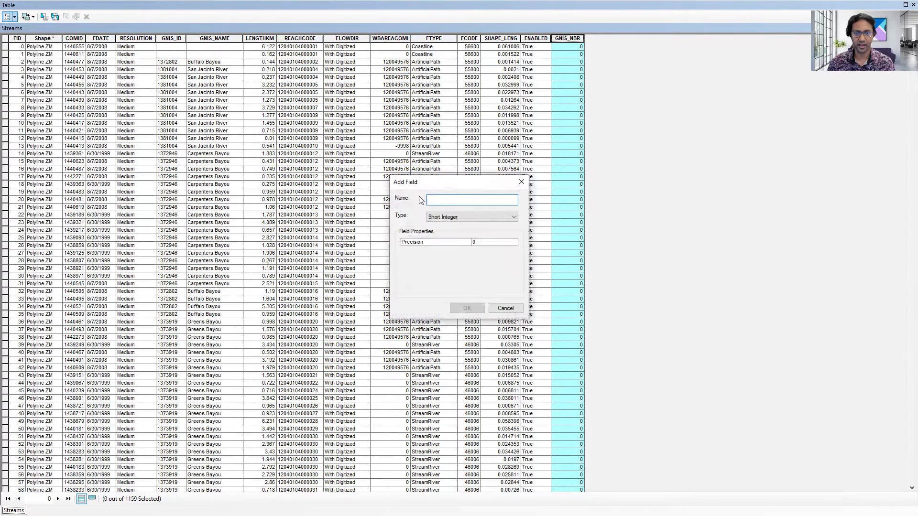
{"action": "type", "text": "AvAnnualQ"}
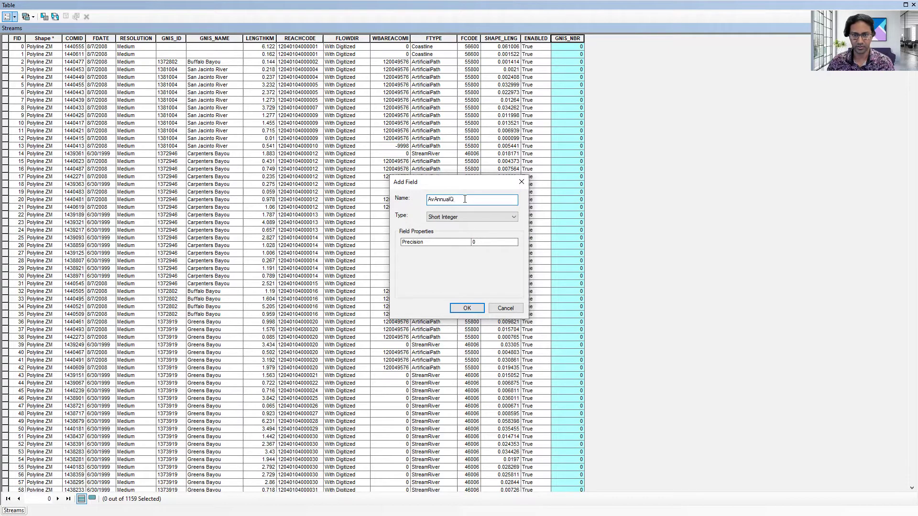
{"action": "left_click_drag", "start_coordinate": [465, 199], "coordinate": [402, 197]}
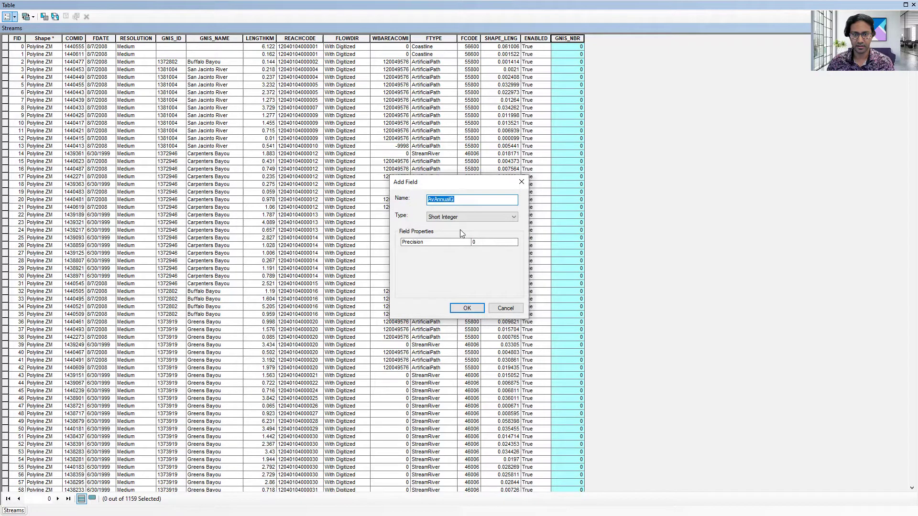
{"action": "left_click", "coordinate": [462, 216]}
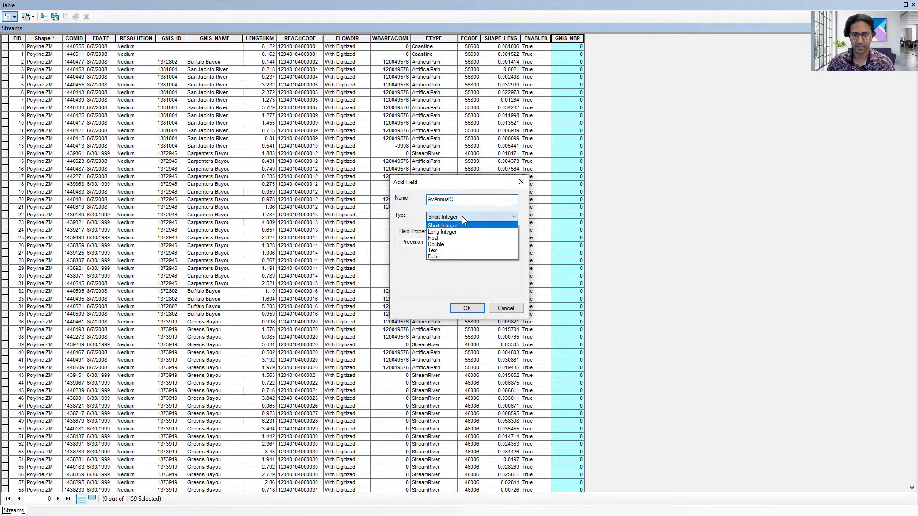
{"action": "left_click", "coordinate": [445, 245]}
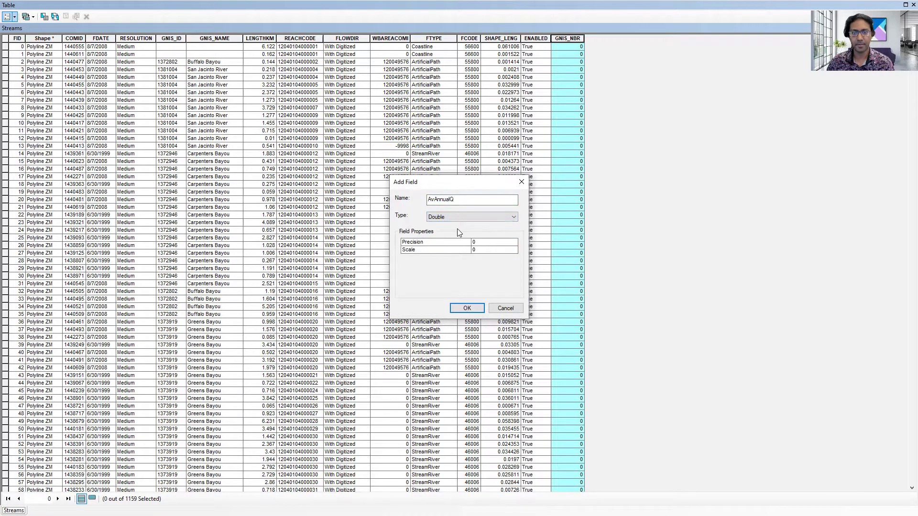
{"action": "left_click", "coordinate": [467, 309]}
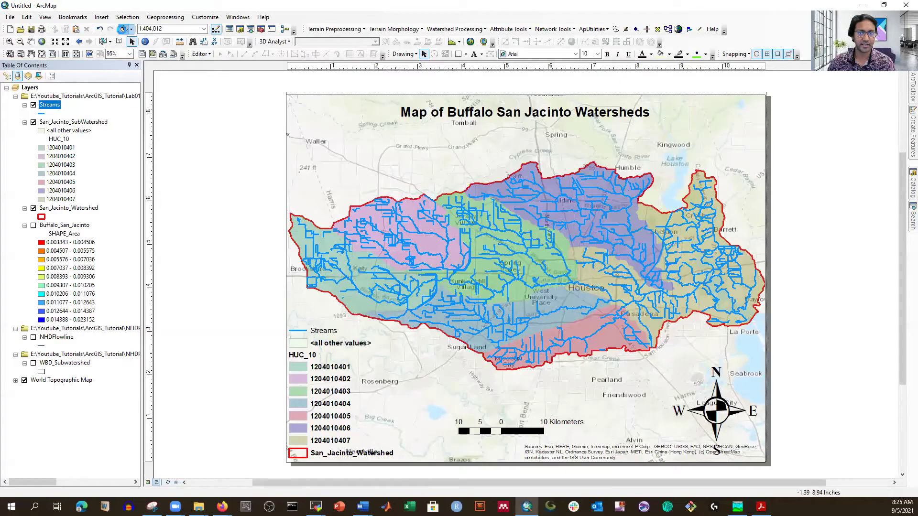
Add the EROM_MA0001.dbf table from the EROMExtension folder of NHDPlusV21_TX_12_EROMExtension_06 to the map.
{"action": "left_click", "coordinate": [123, 29]}
{"action": "left_click", "coordinate": [472, 190]}
{"action": "left_click", "coordinate": [472, 191]}
{"action": "left_click", "coordinate": [472, 190]}
{"action": "left_click", "coordinate": [472, 190]}
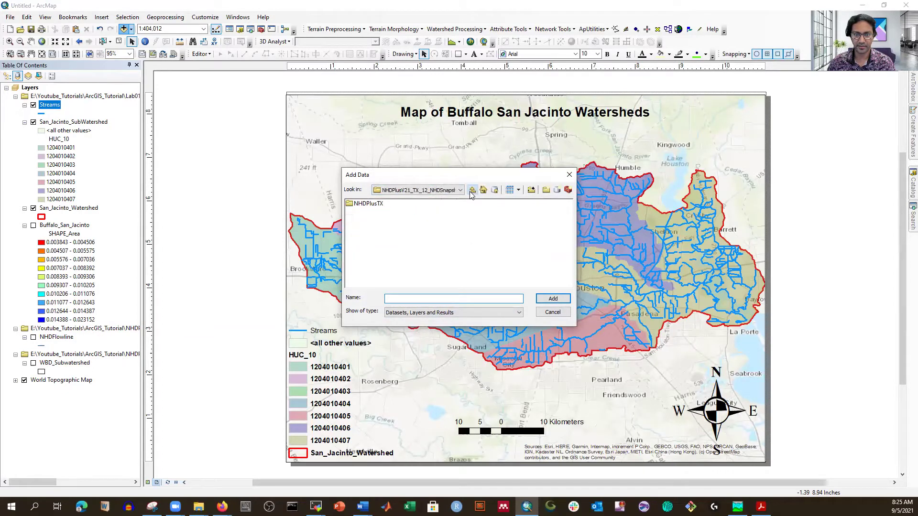
{"action": "left_click", "coordinate": [472, 190]}
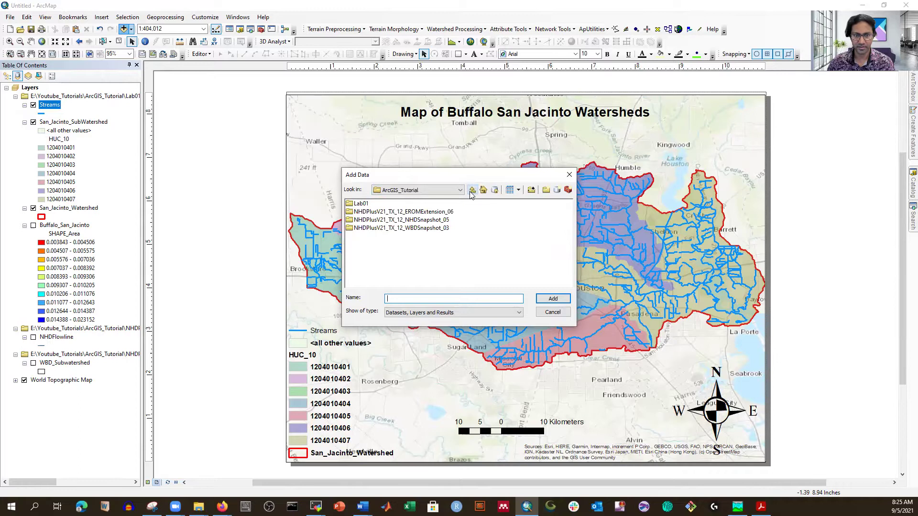
{"action": "double_click", "coordinate": [406, 213]}
{"action": "double_click", "coordinate": [374, 204]}
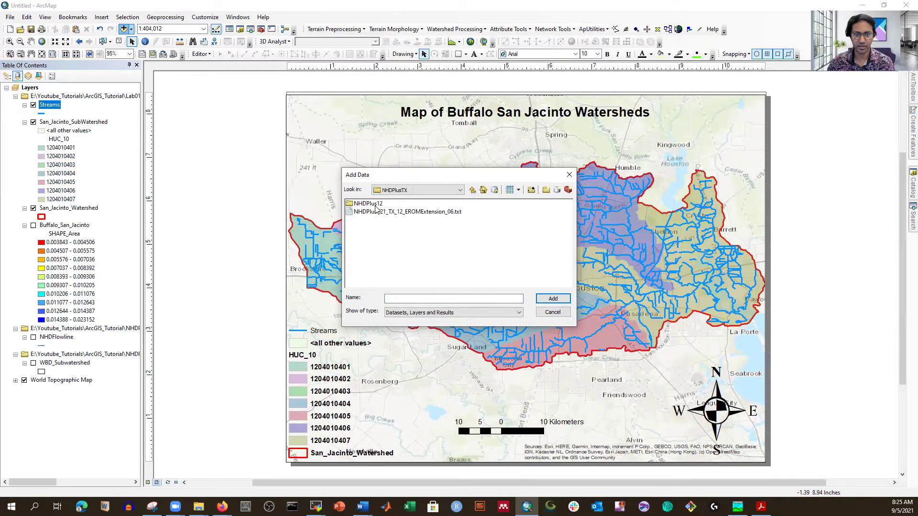
{"action": "double_click", "coordinate": [372, 204]}
{"action": "double_click", "coordinate": [372, 205]}
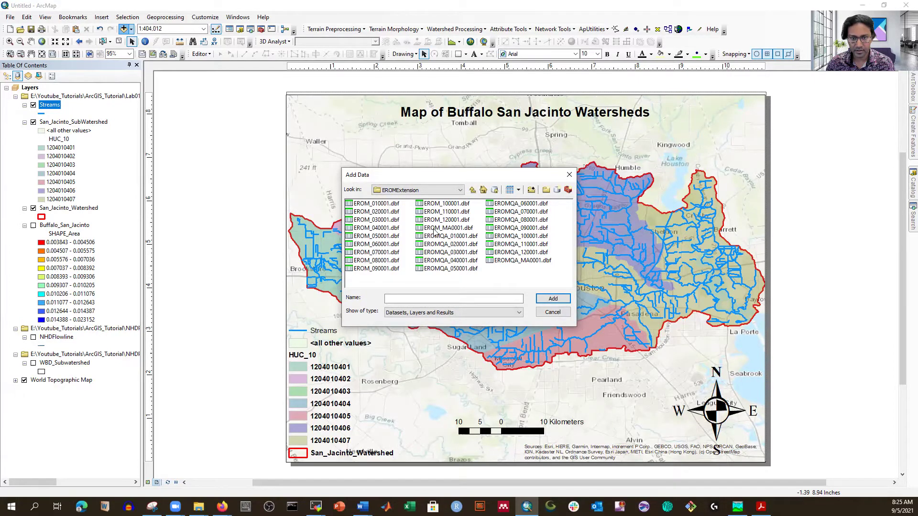
{"action": "left_click", "coordinate": [452, 228]}
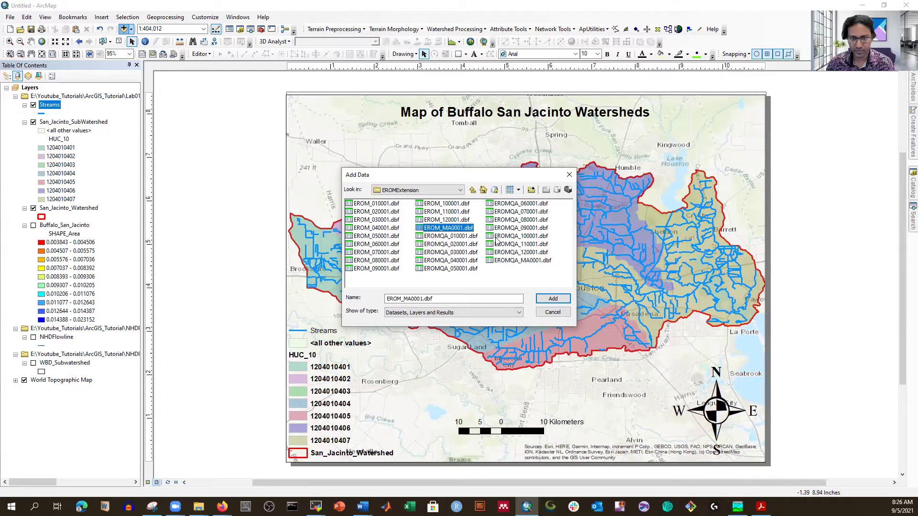
{"action": "left_click", "coordinate": [553, 298]}
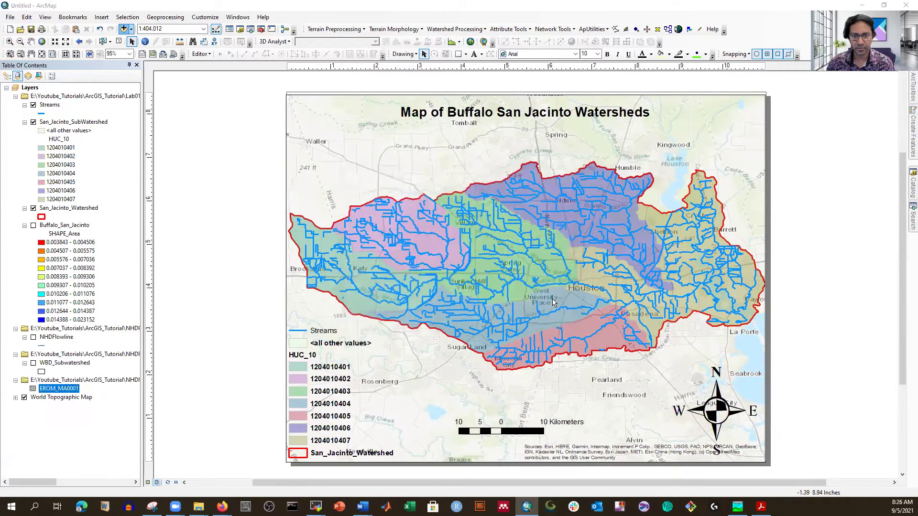
Examine the EROM_MA0001 table's columns, including ComID, Q0001F and V0001C, and close the table.
{"action": "right_click", "coordinate": [55, 389]}
{"action": "left_click", "coordinate": [76, 395]}
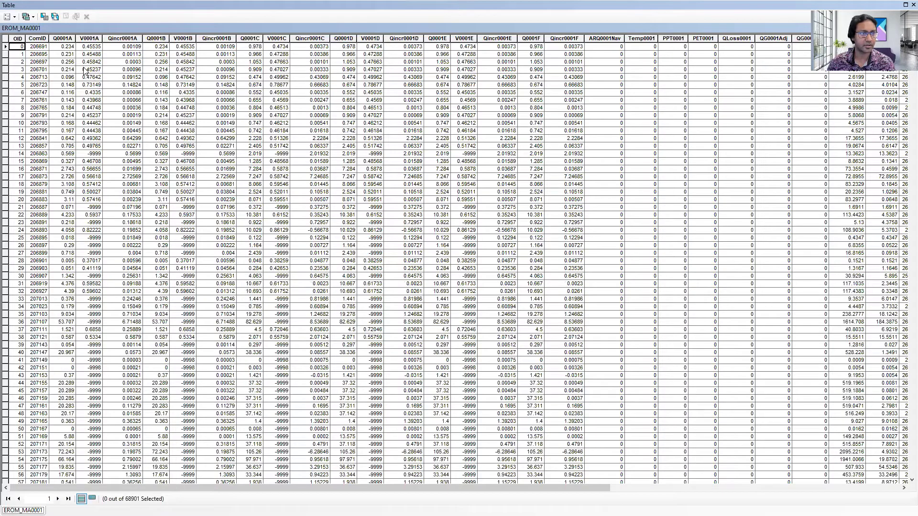
{"action": "left_click", "coordinate": [38, 39]}
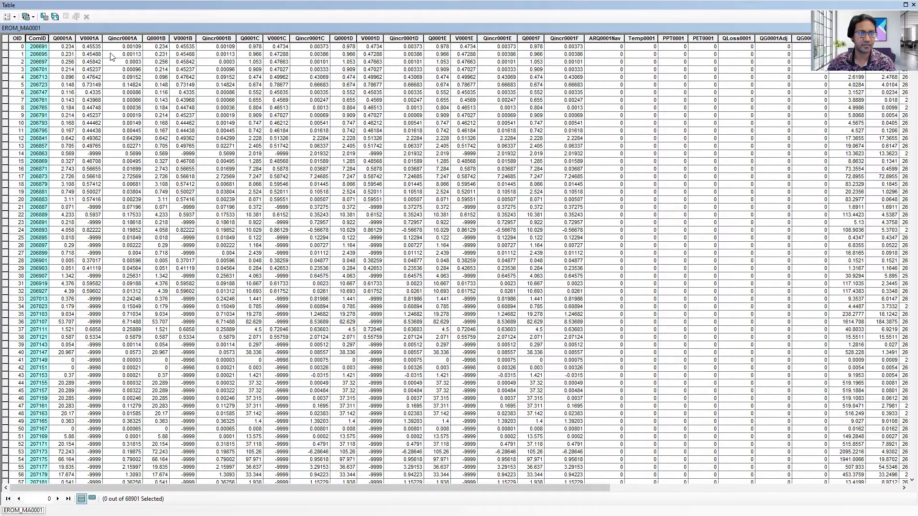
{"action": "left_click", "coordinate": [531, 38]}
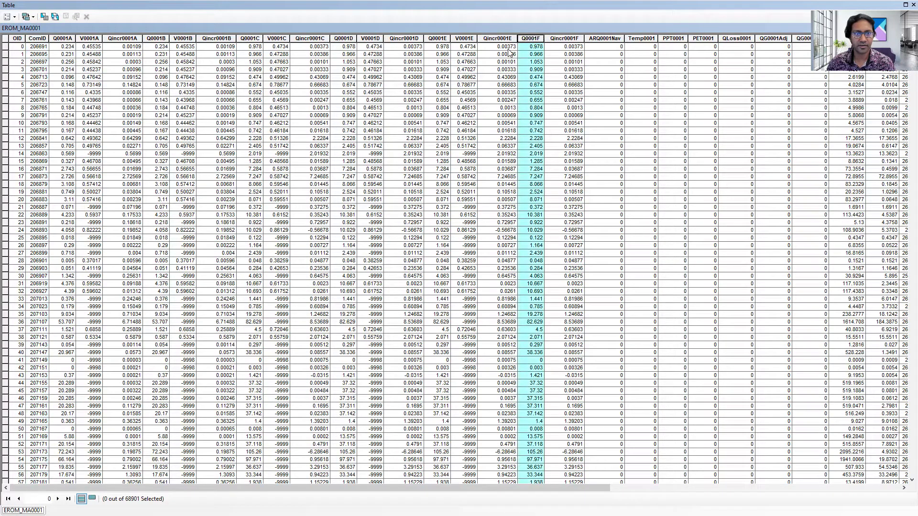
{"action": "left_click", "coordinate": [292, 42]}
{"action": "left_click_drag", "start_coordinate": [382, 487], "coordinate": [686, 495]}
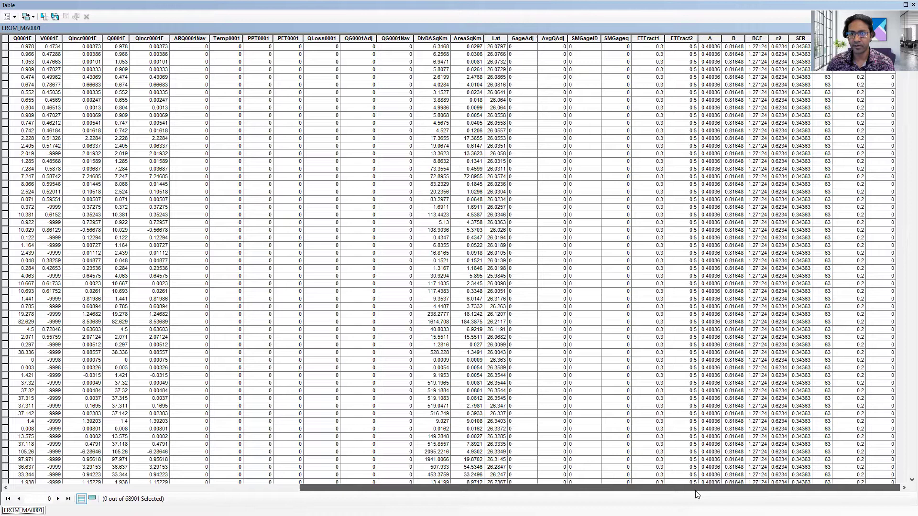
{"action": "left_click_drag", "start_coordinate": [690, 496], "coordinate": [334, 495]}
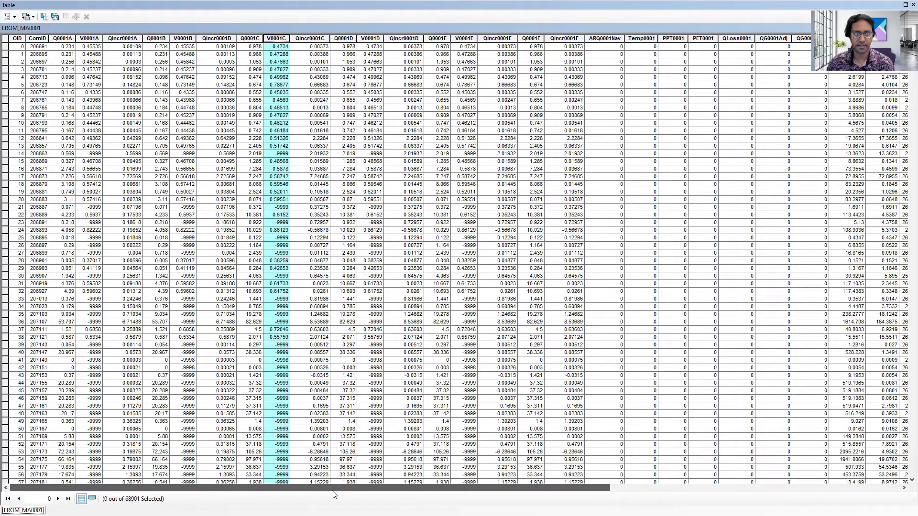
{"action": "mouse_move", "coordinate": [333, 495]}
{"action": "left_mouse_down"}
{"action": "mouse_move", "coordinate": [683, 500]}
{"action": "mouse_move", "coordinate": [319, 488]}
{"action": "left_mouse_up"}
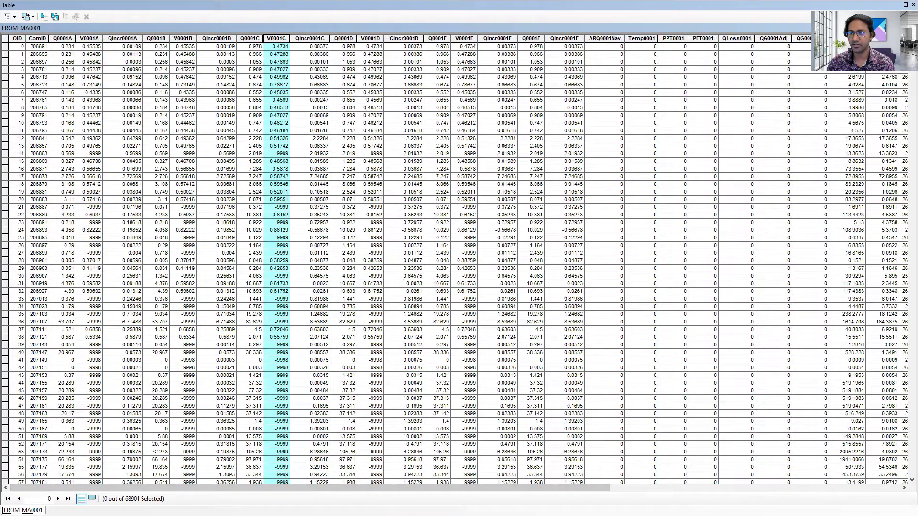
{"action": "key", "text": "alt+F4"}
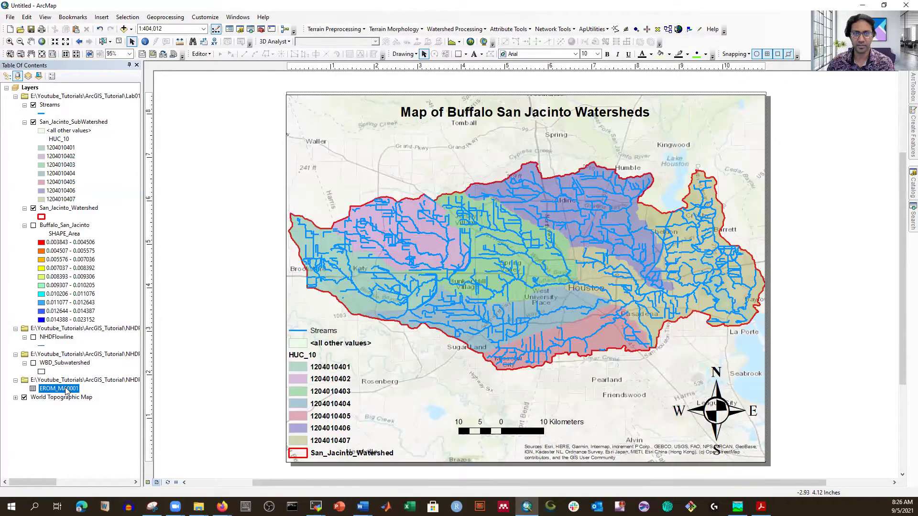
Check the AvAnnualQ column in the Streams attribute table and close the table.
{"action": "right_click", "coordinate": [44, 109]}
{"action": "left_click", "coordinate": [72, 136]}
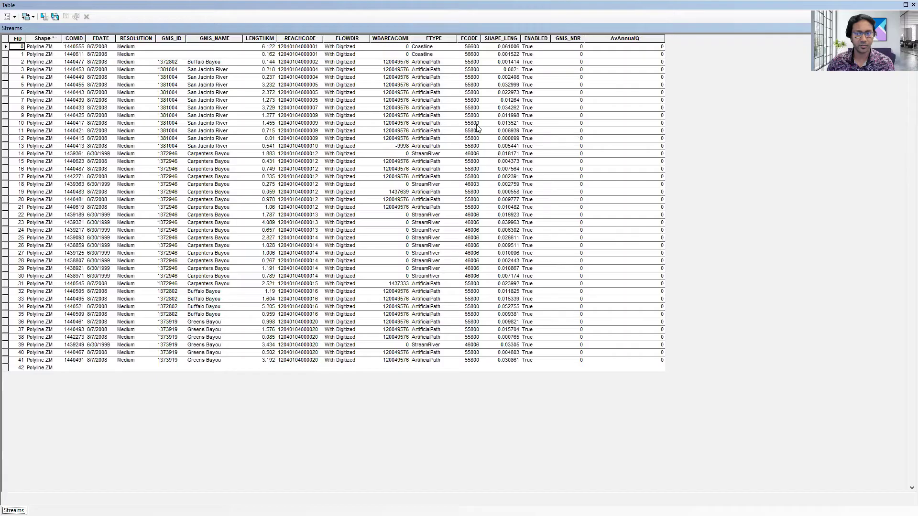
{"action": "left_click", "coordinate": [627, 39]}
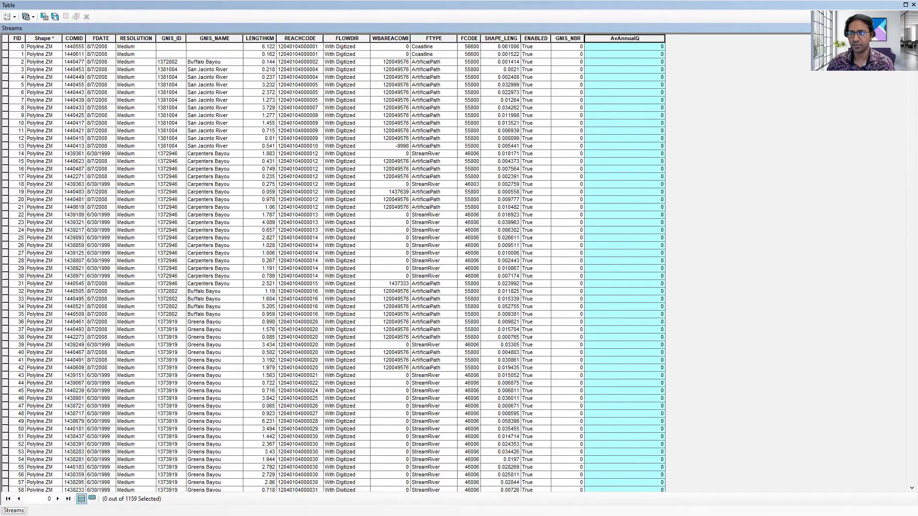
{"action": "left_click", "coordinate": [913, 5]}
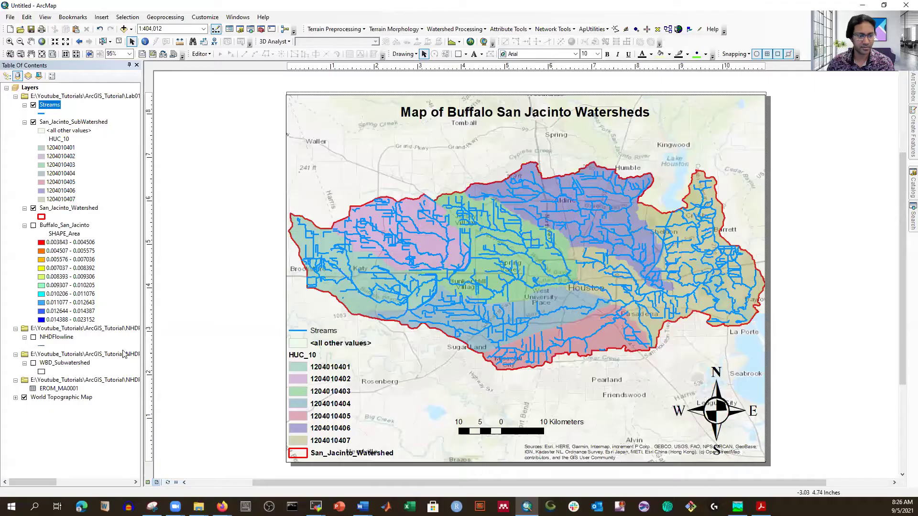
Review the Q0001E flow values in the EROM_MA0001 table, and view the Streams attribute table again.
{"action": "right_click", "coordinate": [58, 390]}
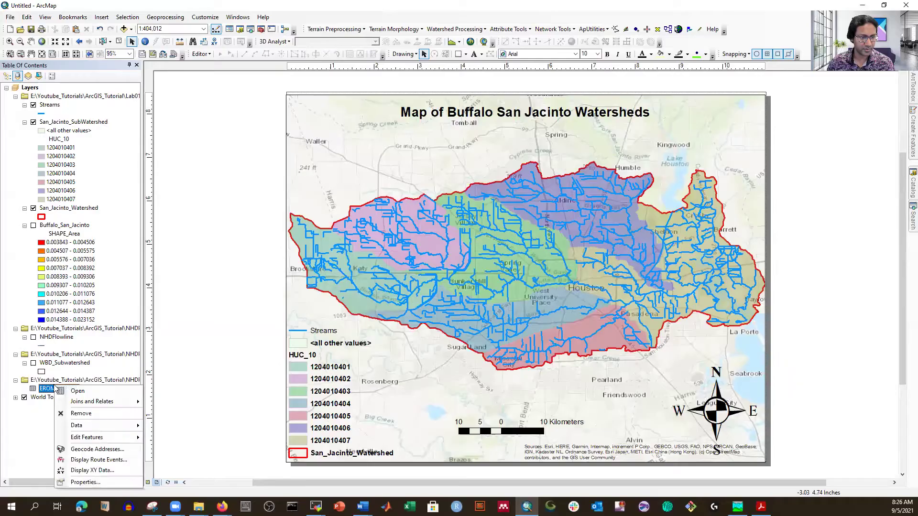
{"action": "left_click", "coordinate": [79, 401]}
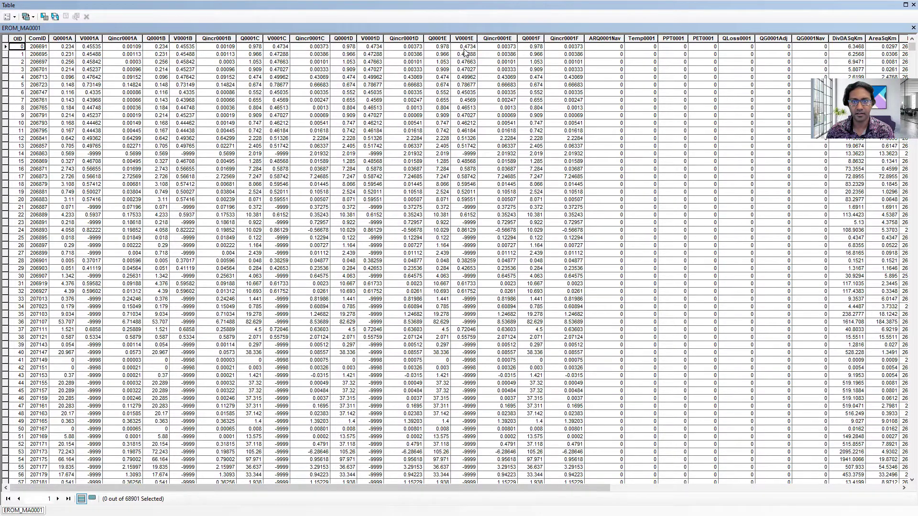
{"action": "left_click", "coordinate": [443, 39]}
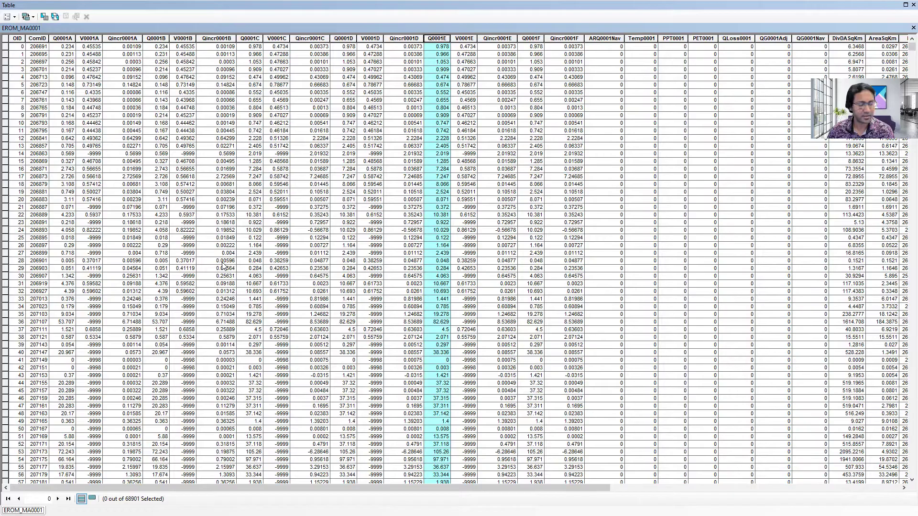
{"action": "scroll", "coordinate": [444, 233], "scroll_direction": "down", "scroll_amount": 8}
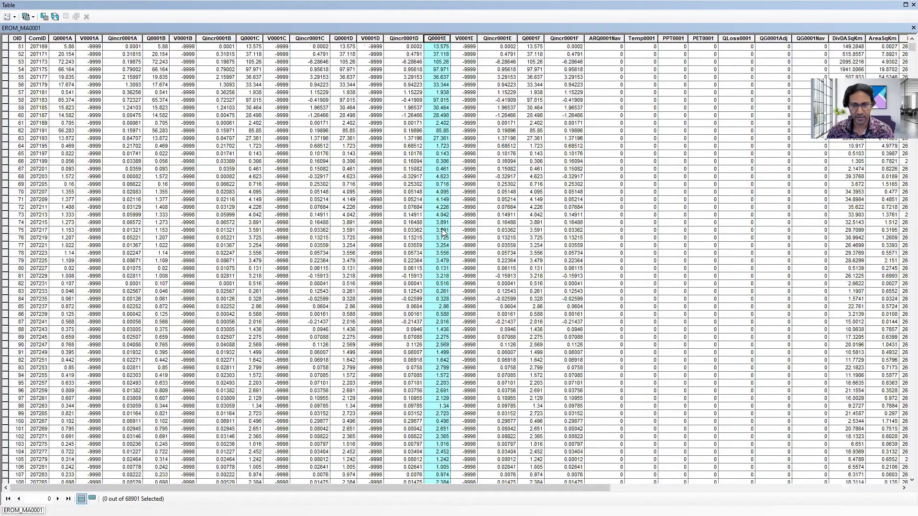
{"action": "scroll", "coordinate": [444, 233], "scroll_direction": "up", "scroll_amount": 8}
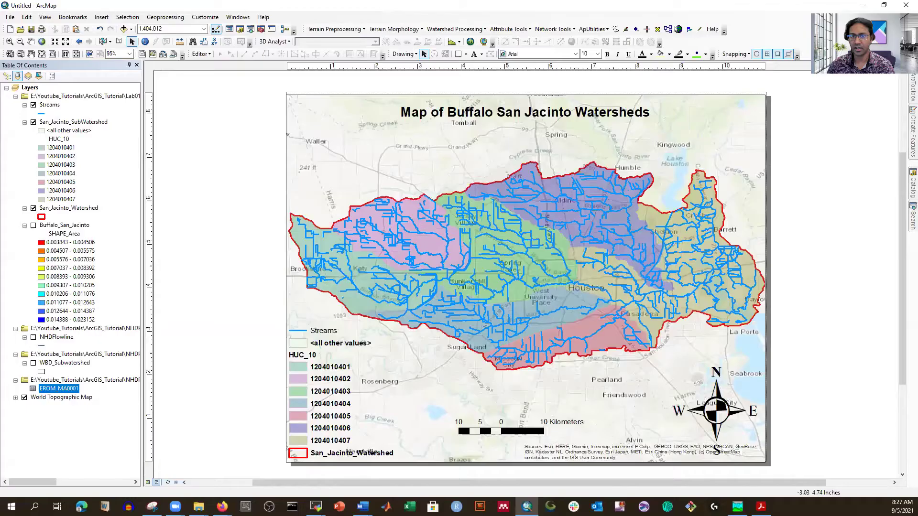
{"action": "right_click", "coordinate": [50, 104]}
{"action": "left_click", "coordinate": [86, 131]}
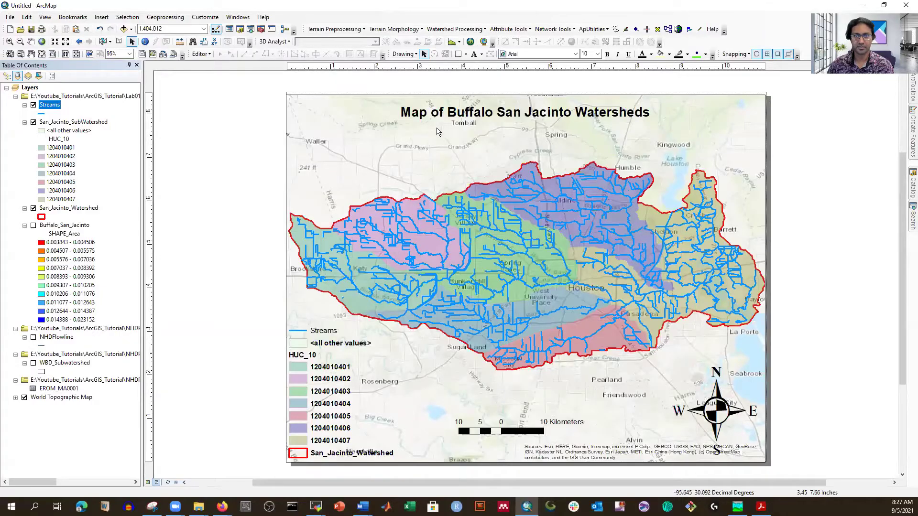
Join the EROM_MA0001 table to the Streams layer, matching COMID to ComID, keeping all records and creating an index for the join field.
{"action": "right_click", "coordinate": [50, 106]}
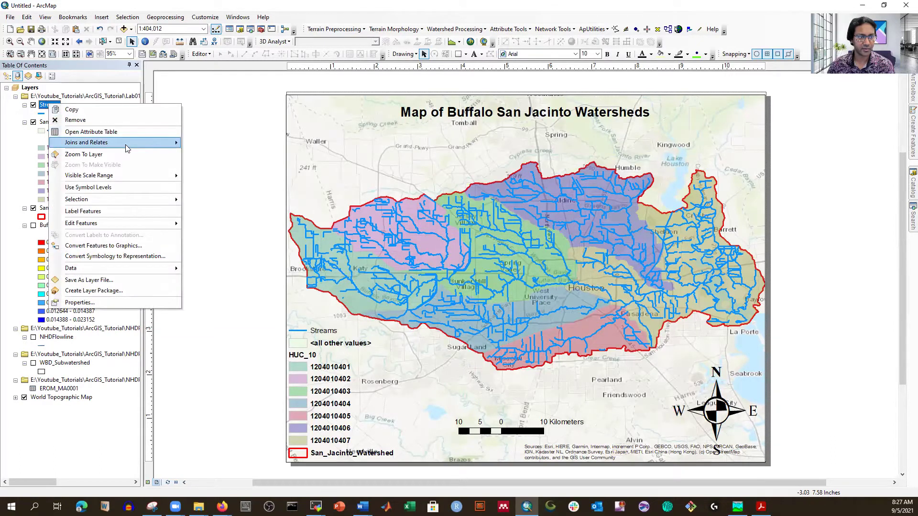
{"action": "mouse_move", "coordinate": [127, 149]}
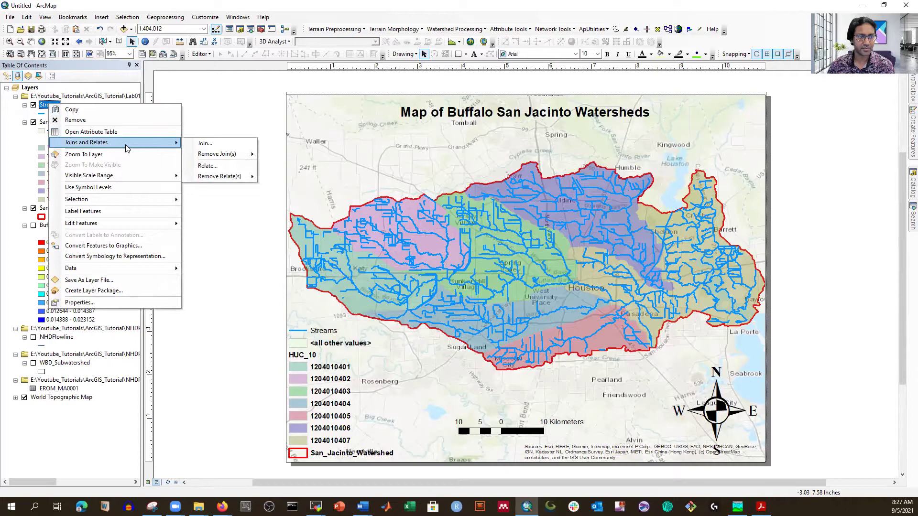
{"action": "left_click", "coordinate": [204, 145]}
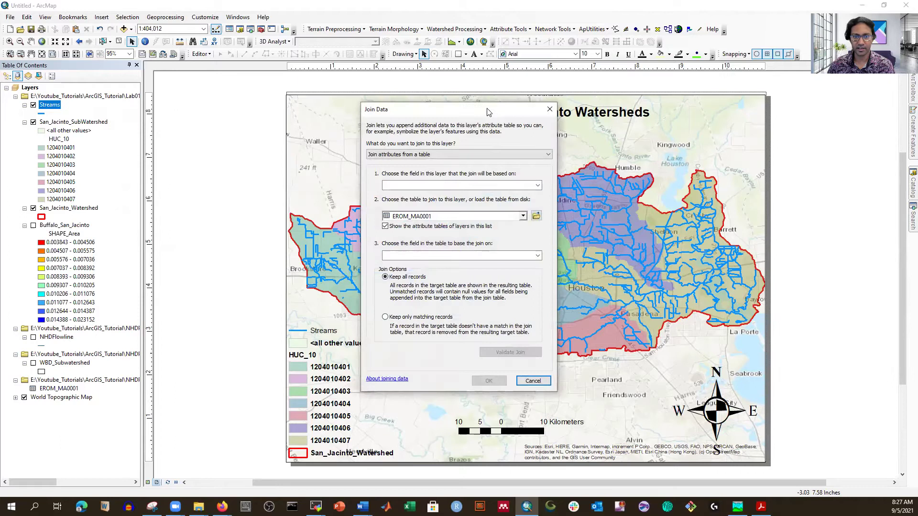
{"action": "left_click_drag", "start_coordinate": [487, 112], "coordinate": [418, 99]}
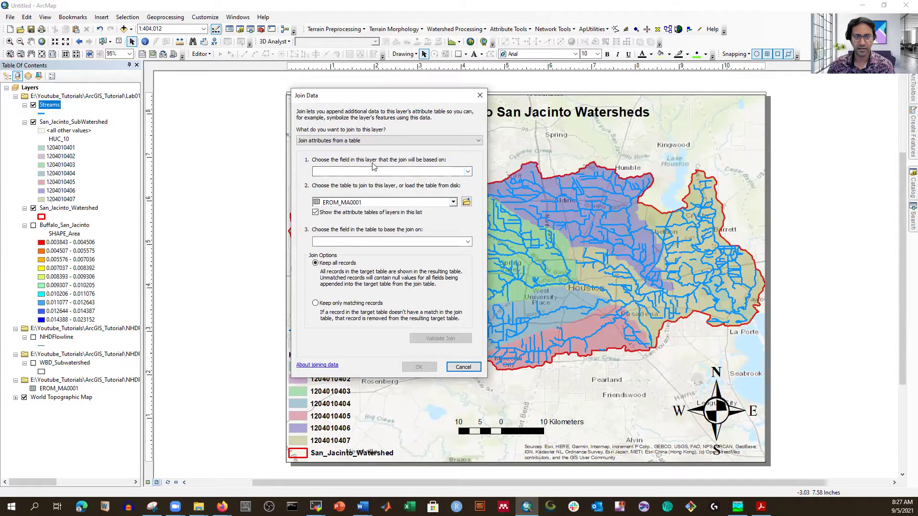
{"action": "left_click", "coordinate": [467, 172]}
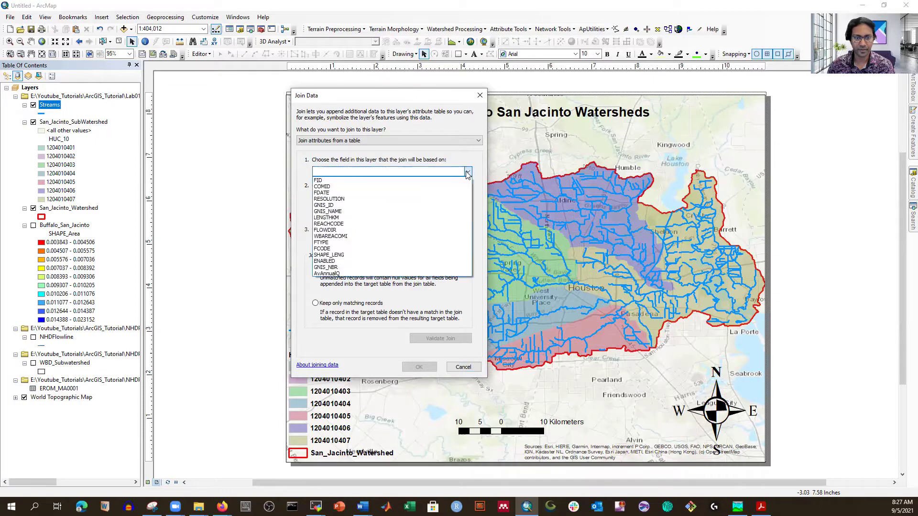
{"action": "left_click", "coordinate": [333, 187]}
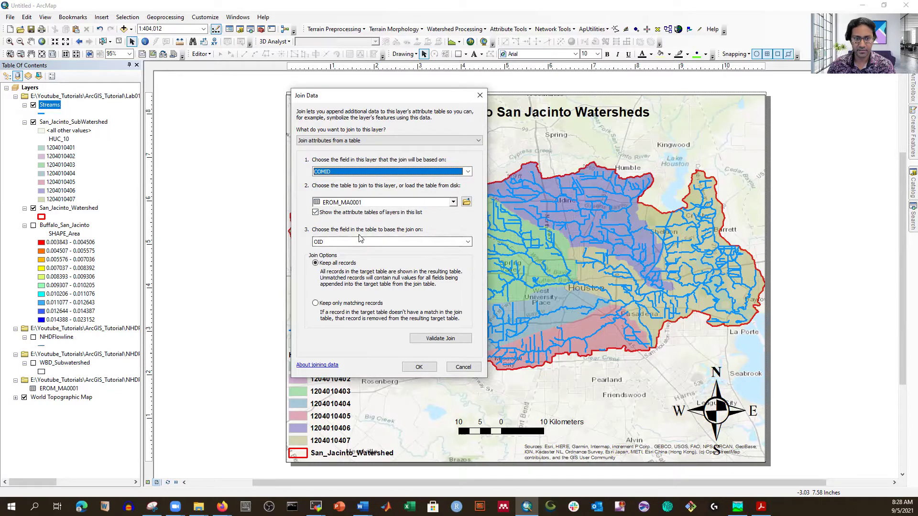
{"action": "left_click", "coordinate": [467, 242]}
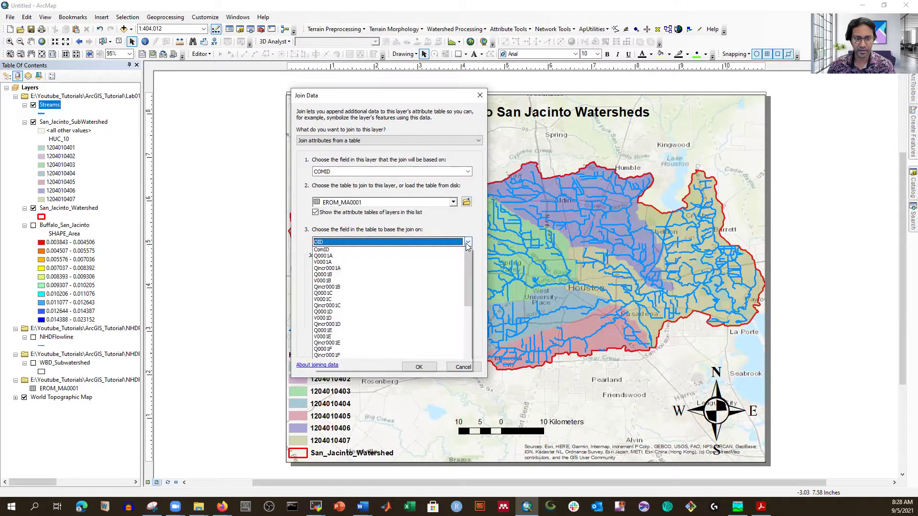
{"action": "left_click", "coordinate": [424, 250]}
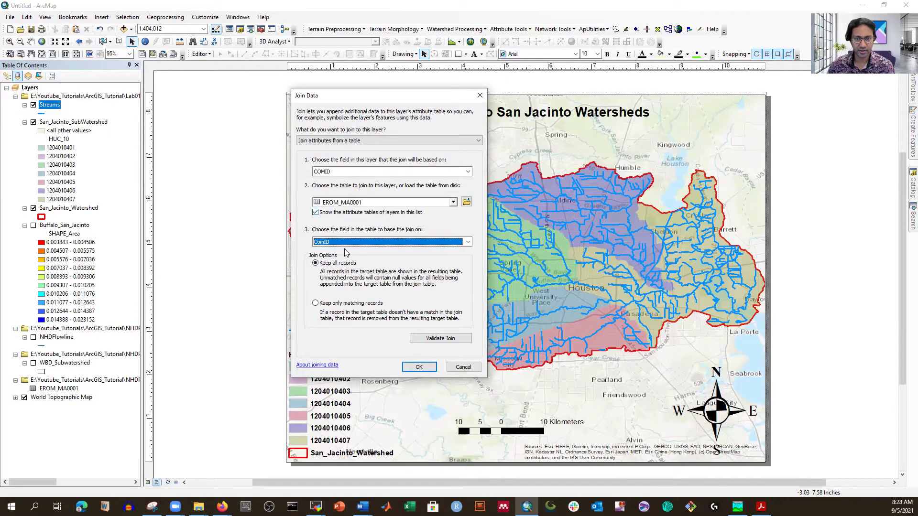
{"action": "left_click", "coordinate": [419, 368]}
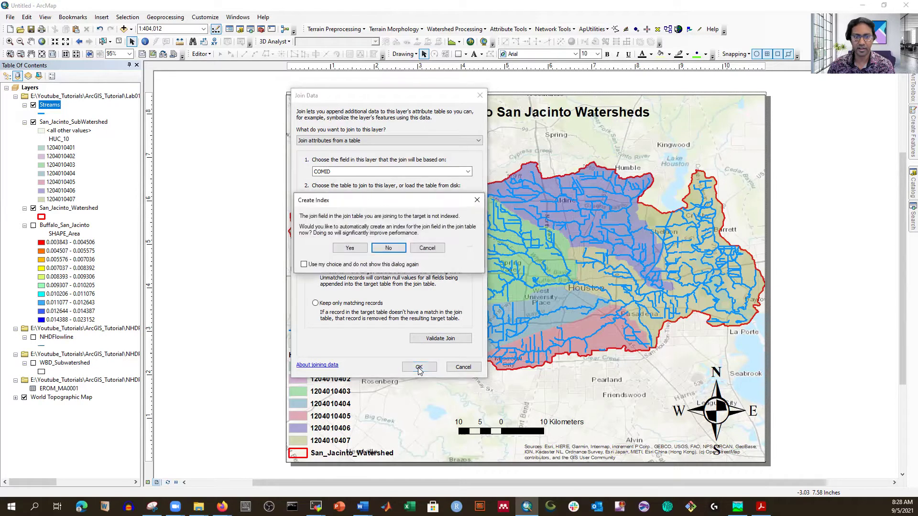
{"action": "left_click", "coordinate": [350, 248]}
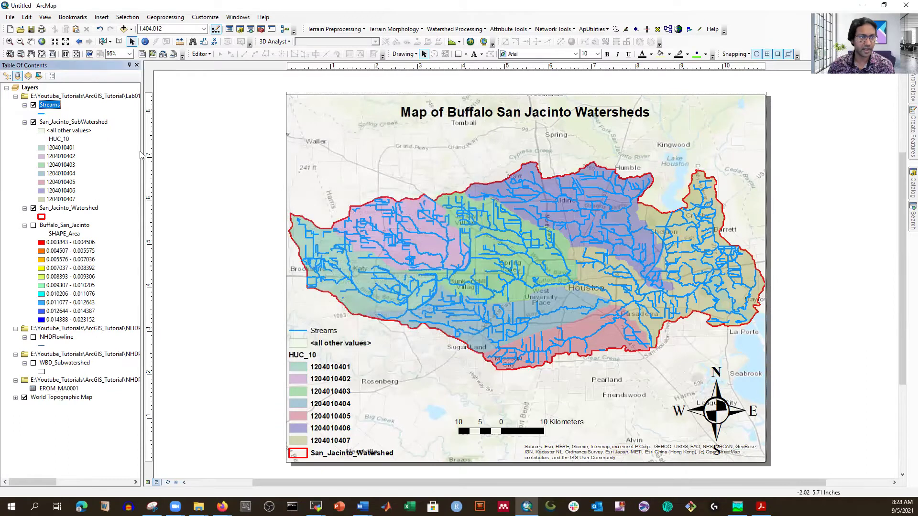
Open the joined Streams attribute table and start the Field Calculator on the AvAnnualQ column outside an edit session.
{"action": "right_click", "coordinate": [46, 106]}
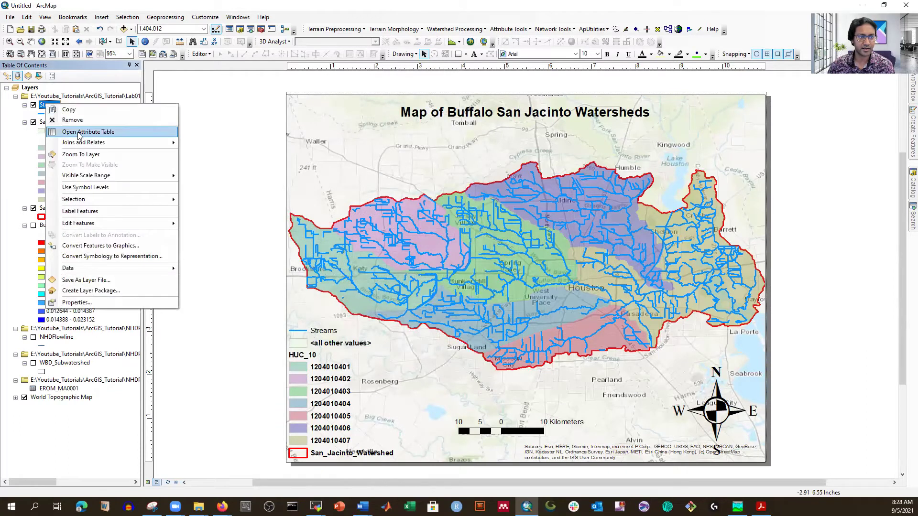
{"action": "left_click", "coordinate": [76, 132]}
{"action": "left_click_drag", "start_coordinate": [316, 488], "coordinate": [460, 497]}
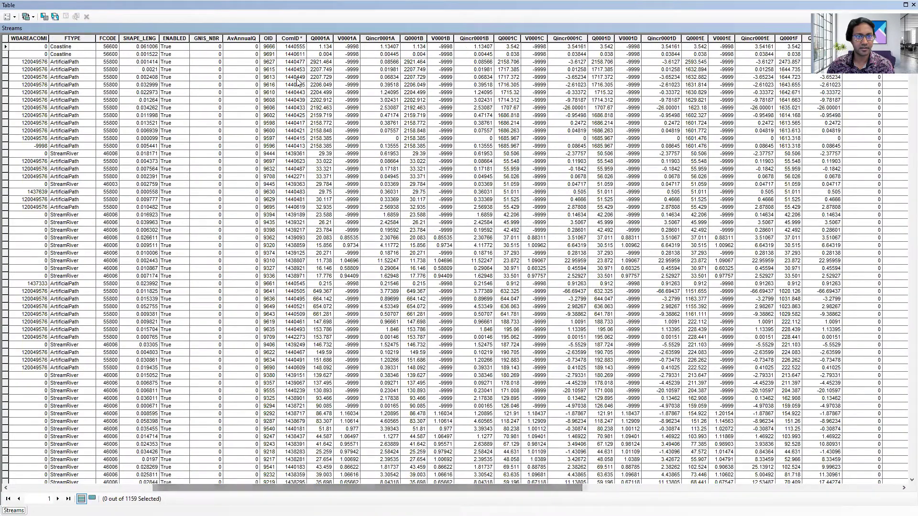
{"action": "left_click", "coordinate": [242, 39]}
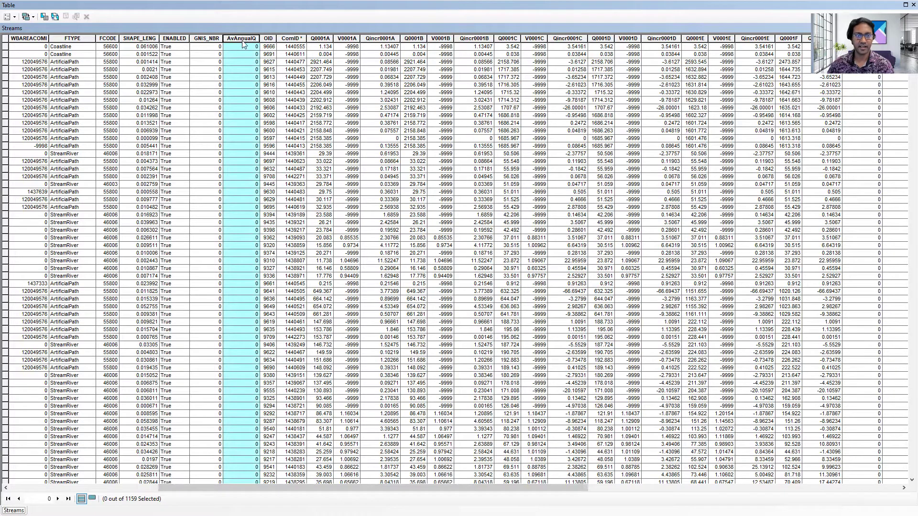
{"action": "right_click", "coordinate": [241, 40]}
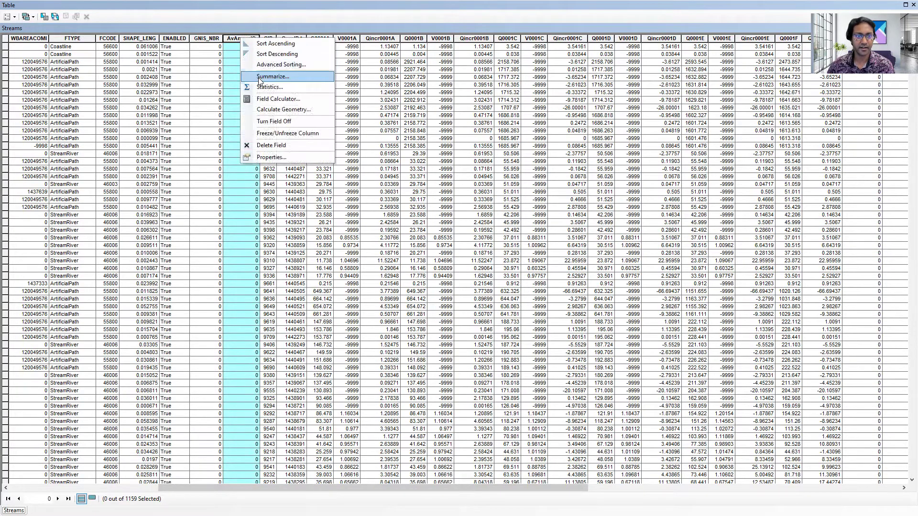
{"action": "left_click", "coordinate": [279, 100]}
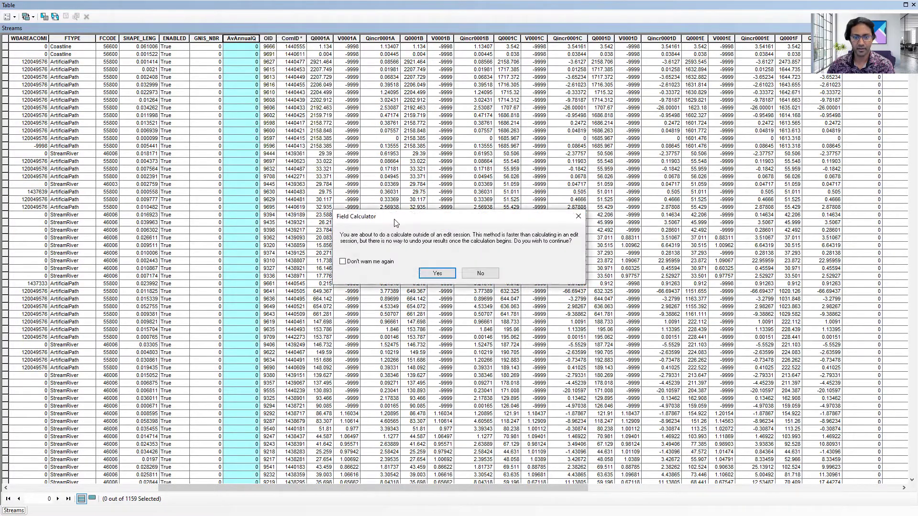
{"action": "left_click", "coordinate": [436, 274]}
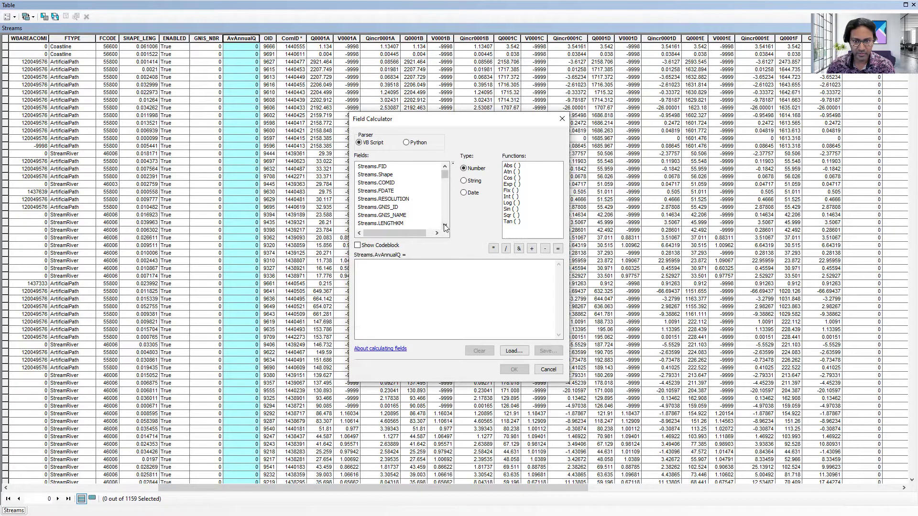
Calculate AvAnnualQ as [EROM_MA0001.Q0001E], continuing with the remaining rows past the invalid value, and close the table.
{"action": "scroll", "coordinate": [445, 227], "scroll_direction": "down", "scroll_amount": 5}
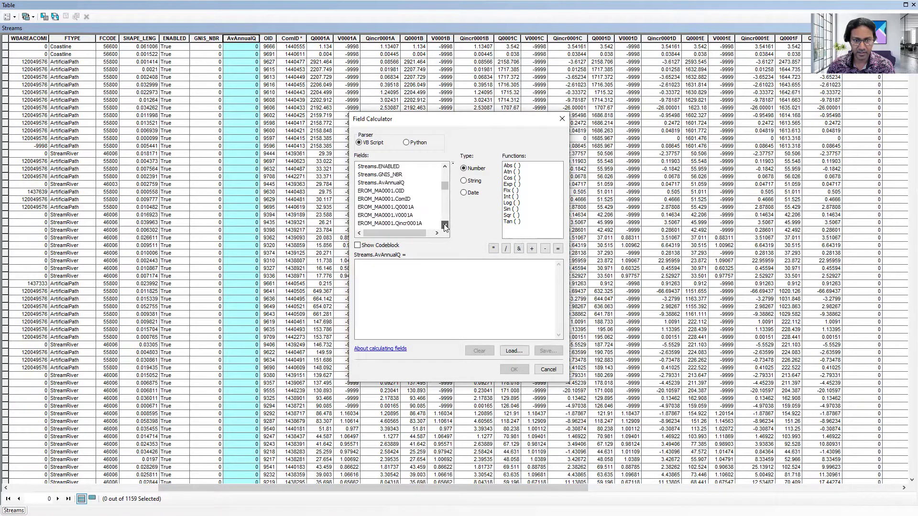
{"action": "scroll", "coordinate": [444, 227], "scroll_direction": "down", "scroll_amount": 3}
{"action": "scroll", "coordinate": [445, 227], "scroll_direction": "down", "scroll_amount": 1}
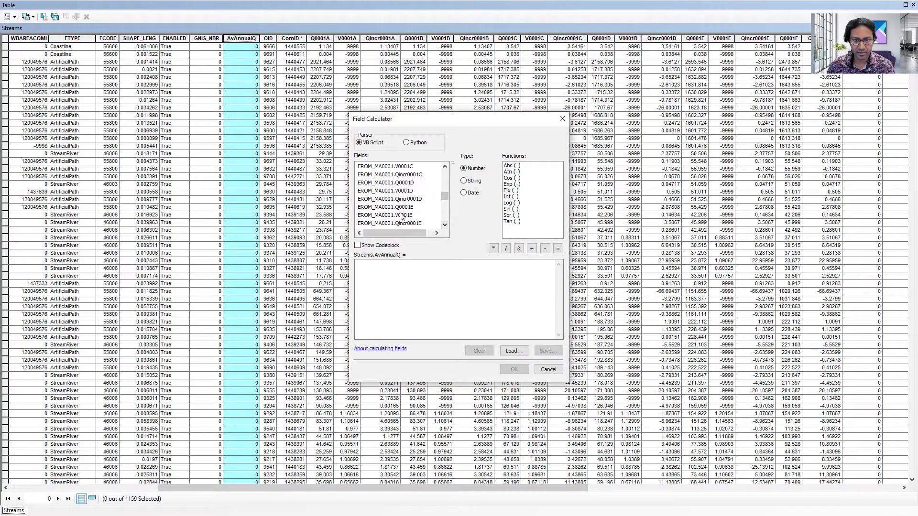
{"action": "double_click", "coordinate": [399, 207]}
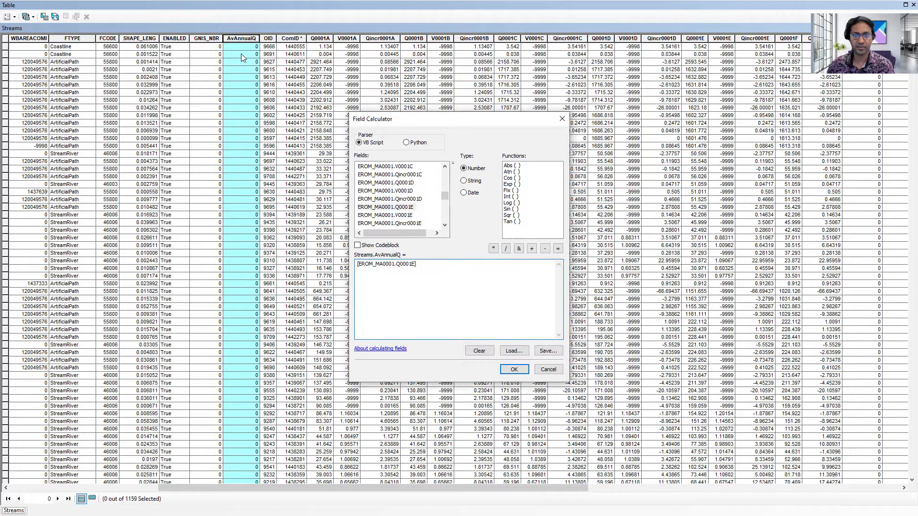
{"action": "left_click", "coordinate": [515, 369]}
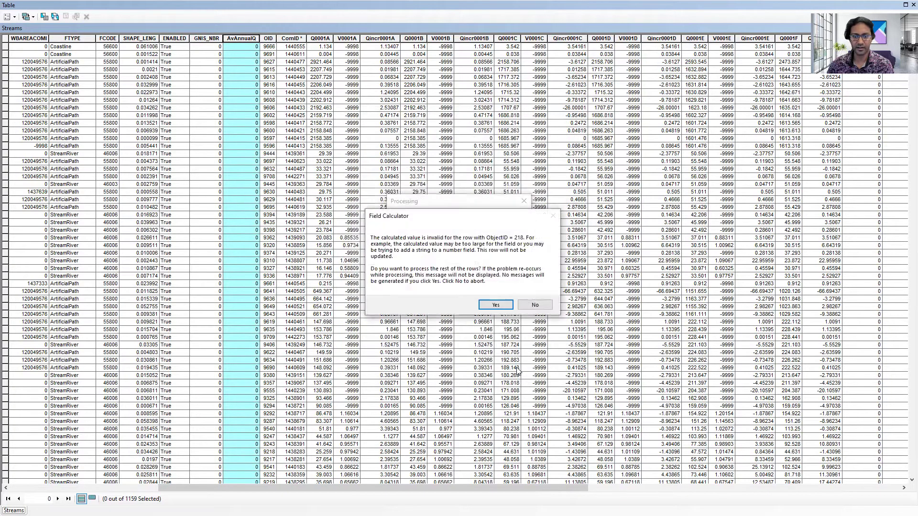
{"action": "left_click", "coordinate": [489, 305]}
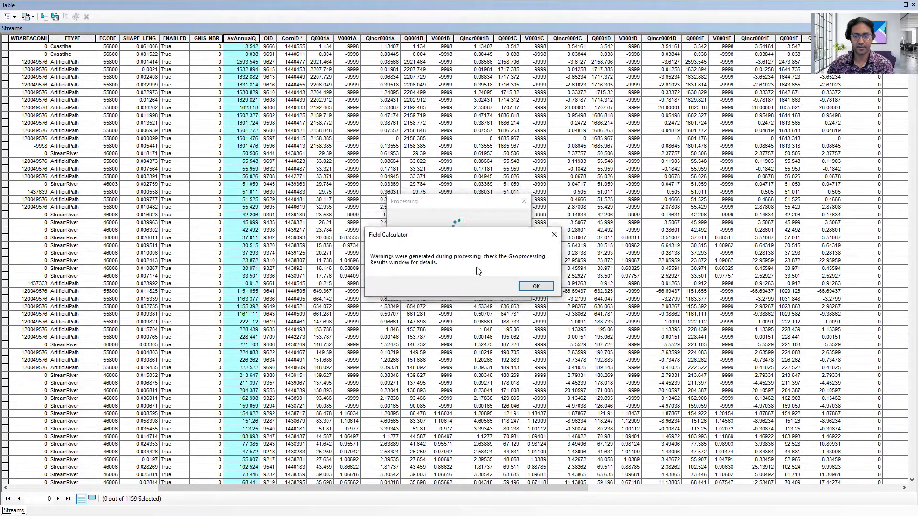
{"action": "left_click", "coordinate": [536, 286]}
{"action": "scroll", "coordinate": [244, 59], "scroll_direction": "down", "scroll_amount": 1}
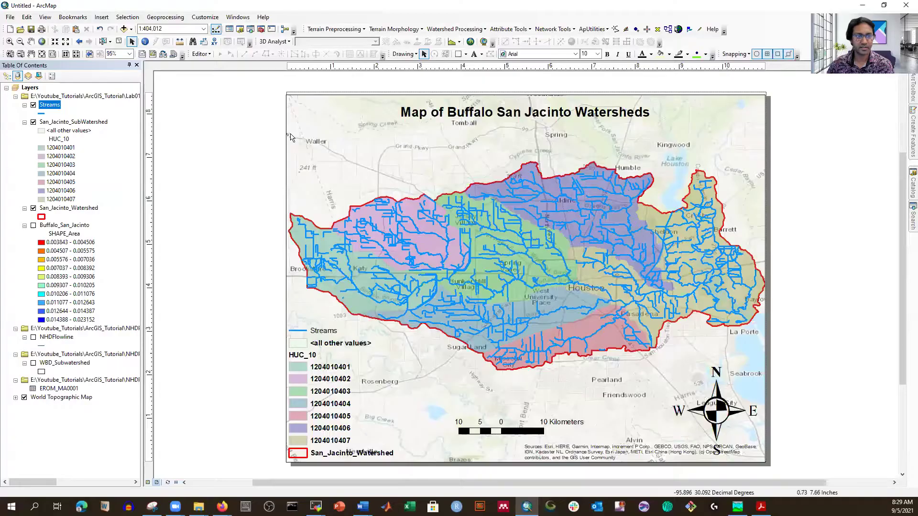
Remove all joins from the Streams layer.
{"action": "right_click", "coordinate": [50, 105]}
{"action": "mouse_move", "coordinate": [119, 141]}
{"action": "mouse_move", "coordinate": [214, 156]}
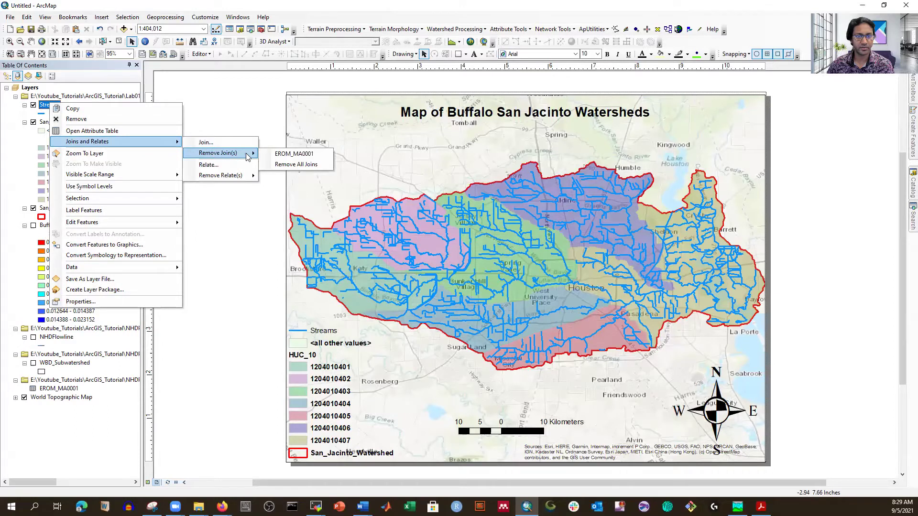
{"action": "left_click", "coordinate": [287, 164]}
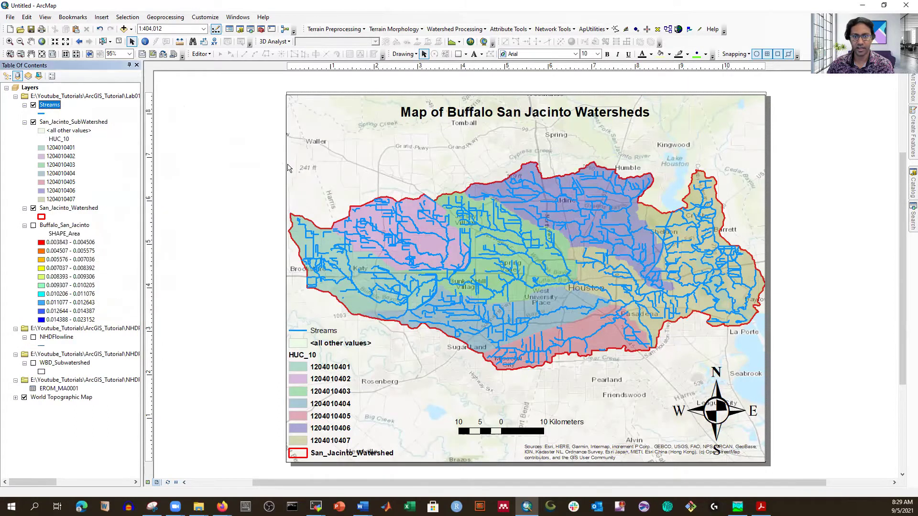
Check the AvAnnualQ values throughout the Streams attribute table and close the table.
{"action": "right_click", "coordinate": [45, 106]}
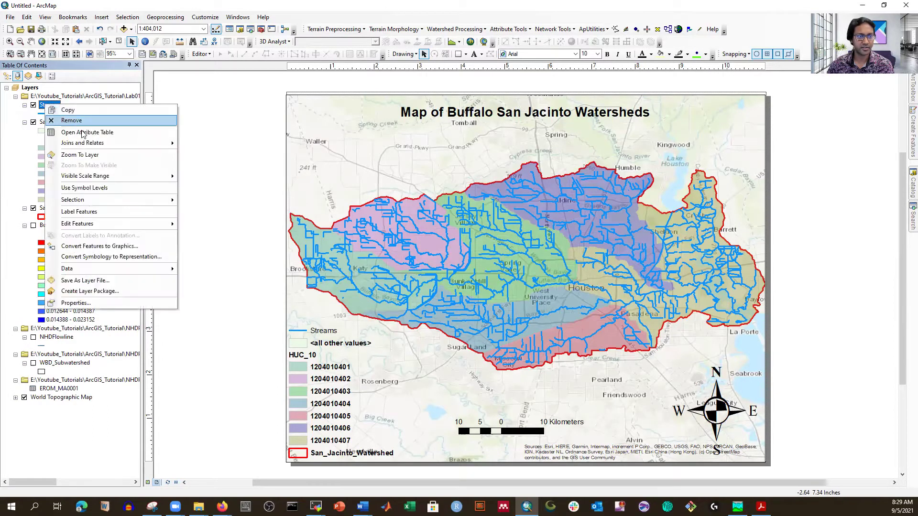
{"action": "left_click", "coordinate": [83, 132]}
{"action": "left_click", "coordinate": [636, 40]}
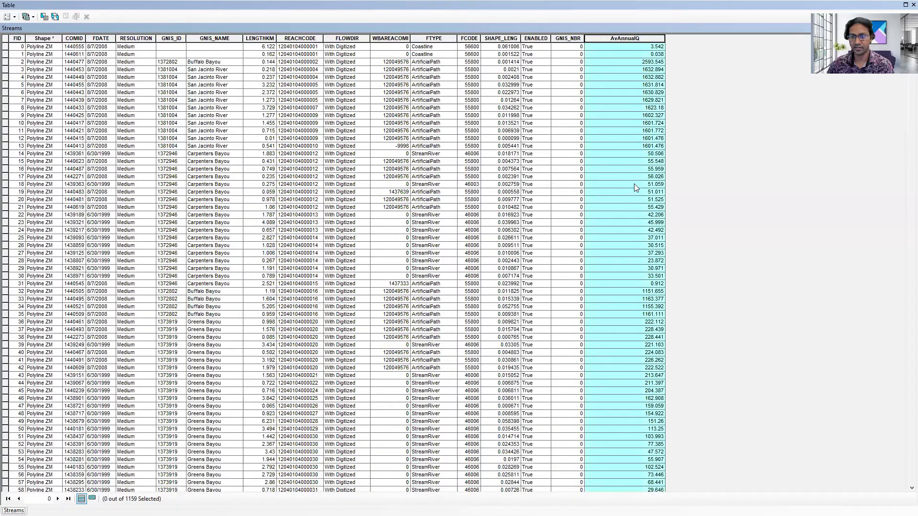
{"action": "scroll", "coordinate": [634, 184], "scroll_direction": "down", "scroll_amount": 20}
{"action": "scroll", "coordinate": [649, 266], "scroll_direction": "up", "scroll_amount": 20}
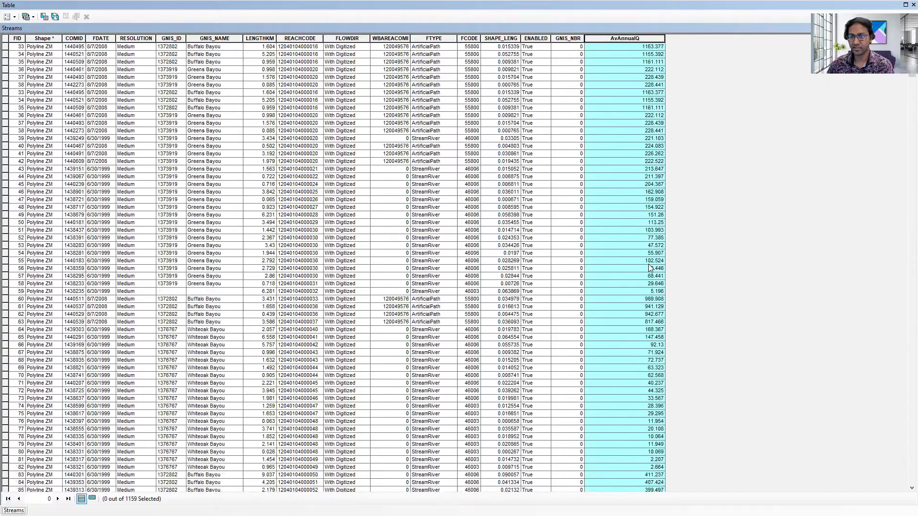
{"action": "scroll", "coordinate": [648, 268], "scroll_direction": "up", "scroll_amount": 11}
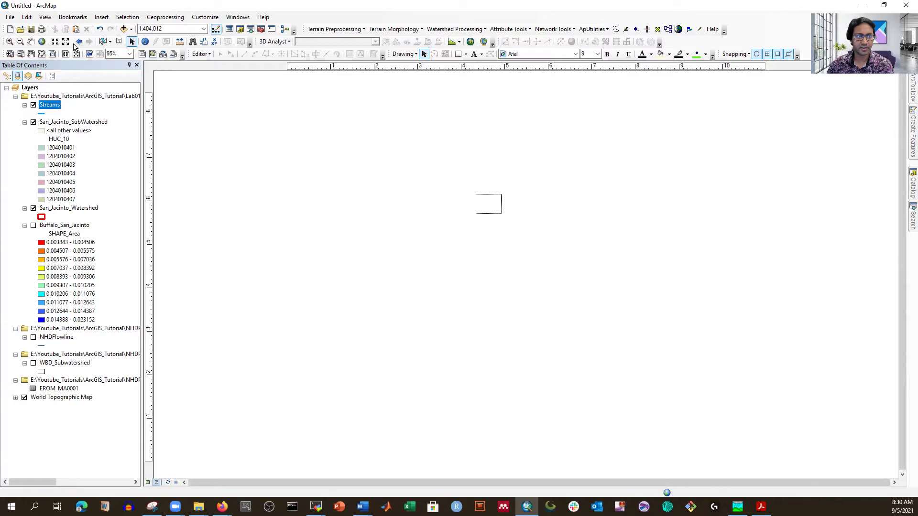
Enlarge the layout page to 85% and fit the map to the extent of the San_Jacinto_Watershed layer.
{"action": "left_click", "coordinate": [41, 42]}
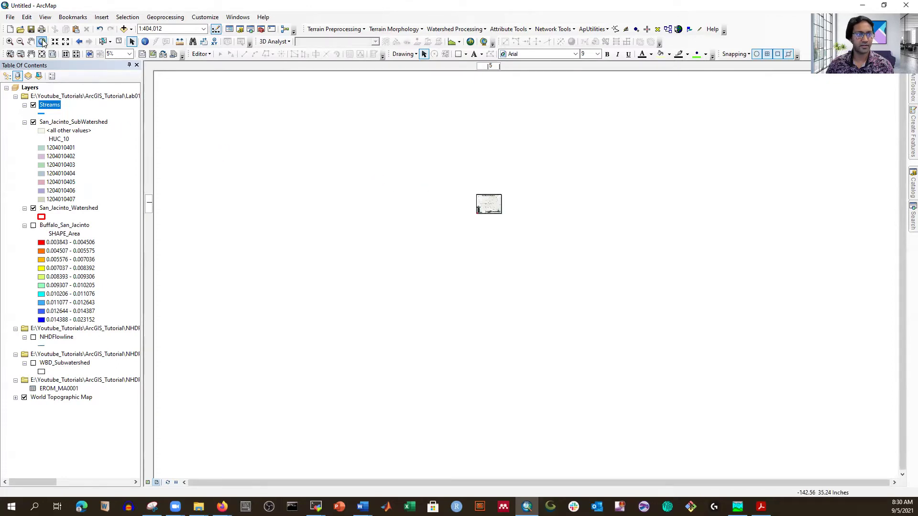
{"action": "left_click", "coordinate": [82, 44]}
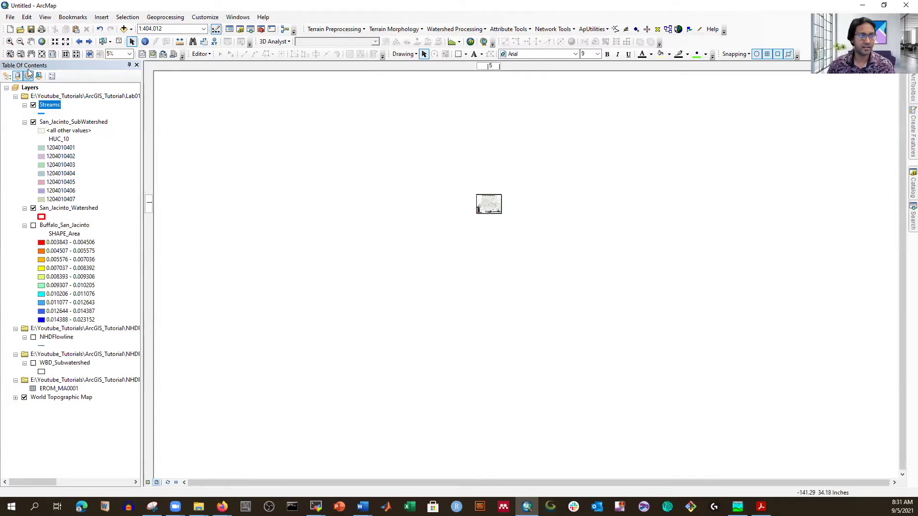
{"action": "left_click", "coordinate": [42, 42]}
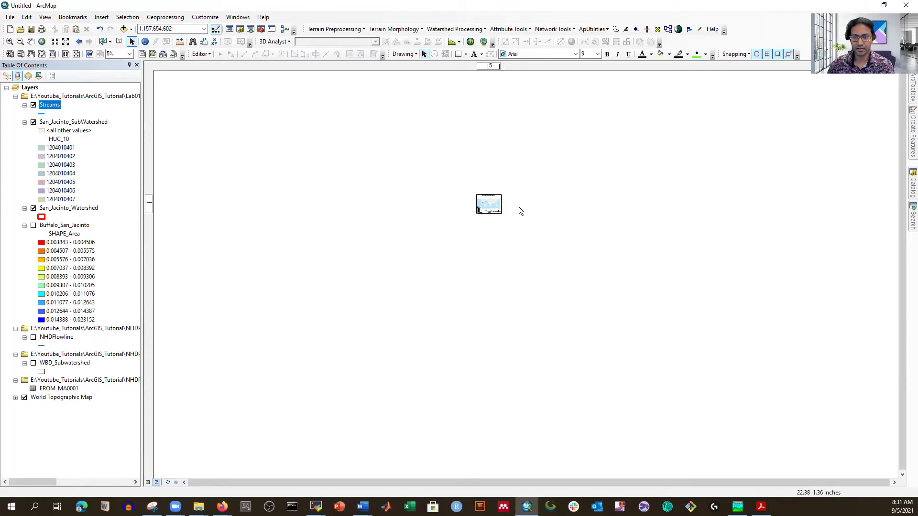
{"action": "scroll", "coordinate": [437, 202], "scroll_direction": "down", "scroll_amount": 5}
{"action": "left_click_drag", "start_coordinate": [528, 481], "coordinate": [755, 486]}
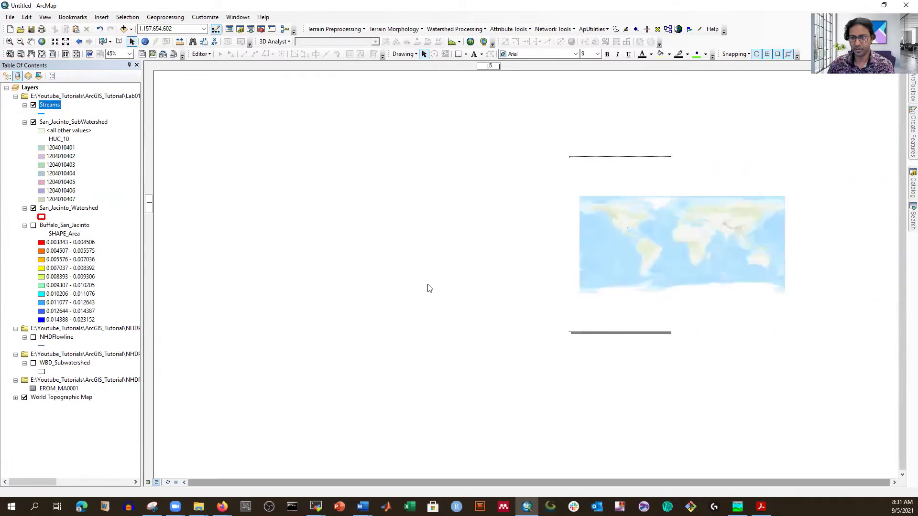
{"action": "scroll", "coordinate": [826, 248], "scroll_direction": "up", "scroll_amount": 2}
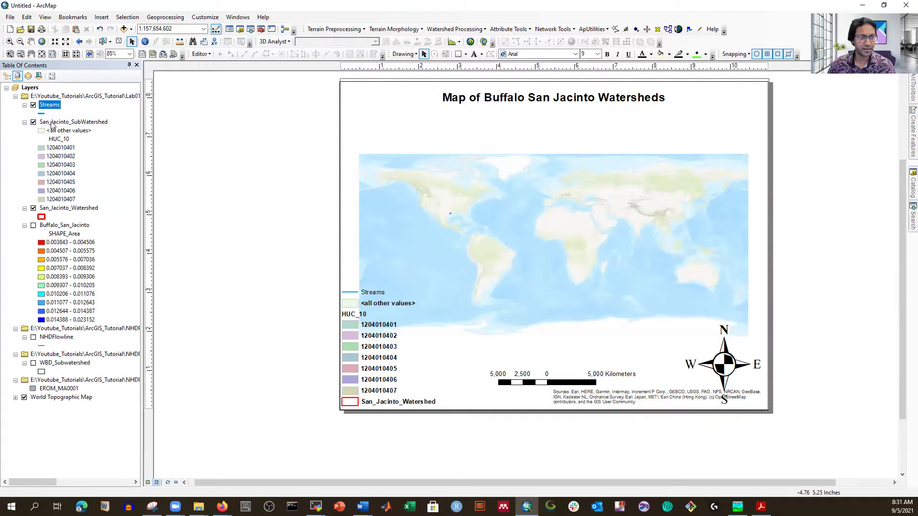
{"action": "right_click", "coordinate": [60, 209]}
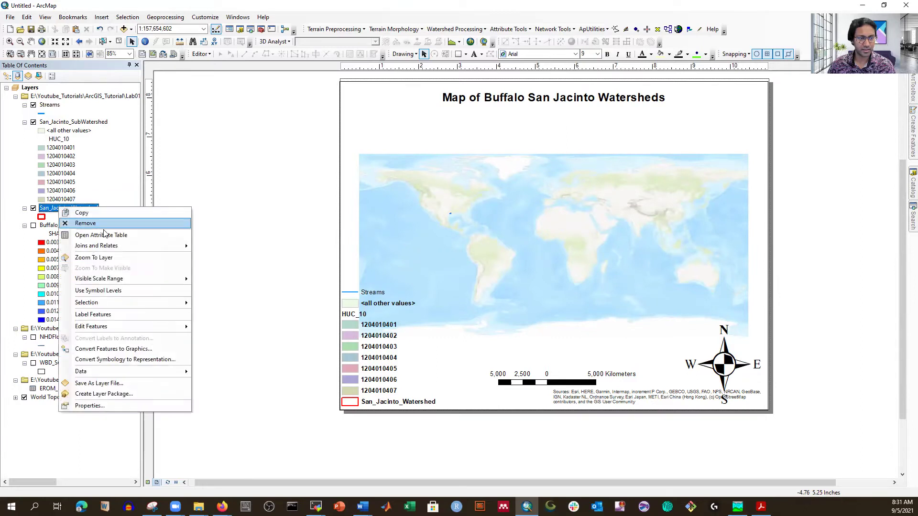
{"action": "left_click", "coordinate": [94, 258]}
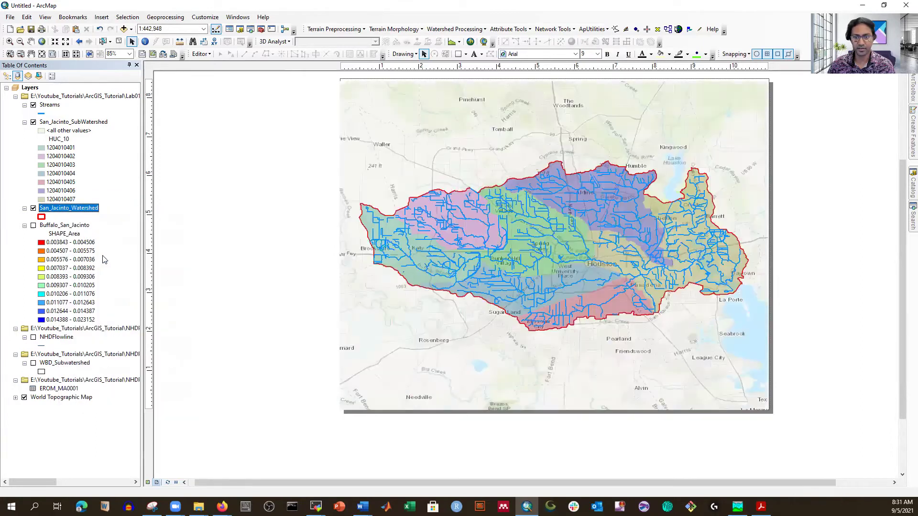
Switch the Streams layer's symbology to graduated symbols that show quantities by line size.
{"action": "left_click_drag", "start_coordinate": [901, 240], "coordinate": [901, 223]}
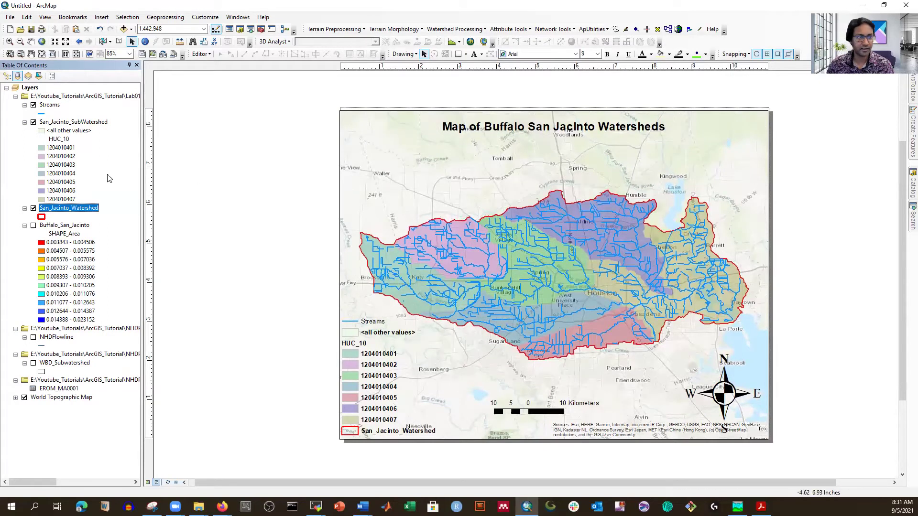
{"action": "right_click", "coordinate": [48, 105]}
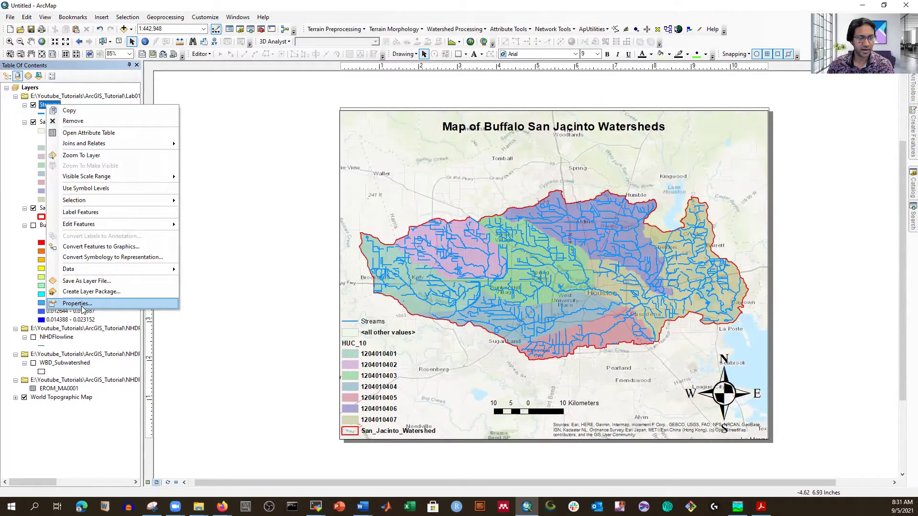
{"action": "left_click", "coordinate": [82, 307]}
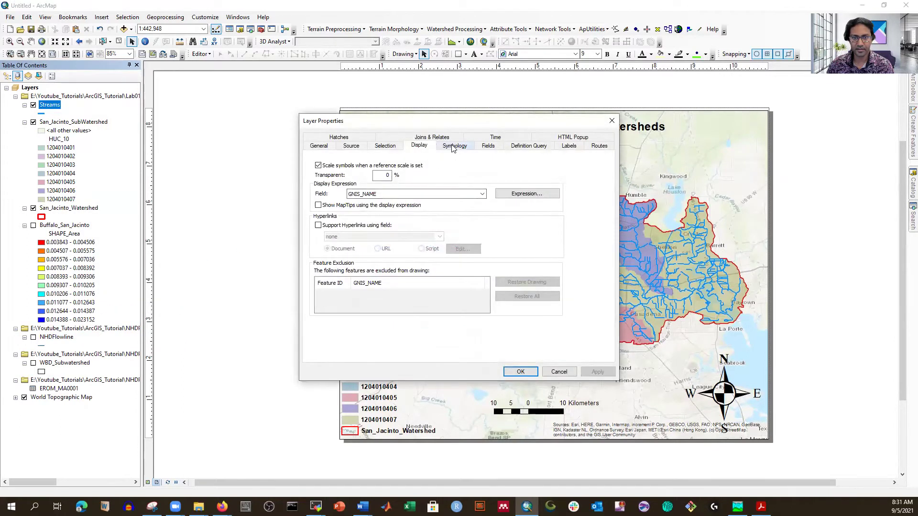
{"action": "left_click", "coordinate": [453, 147]}
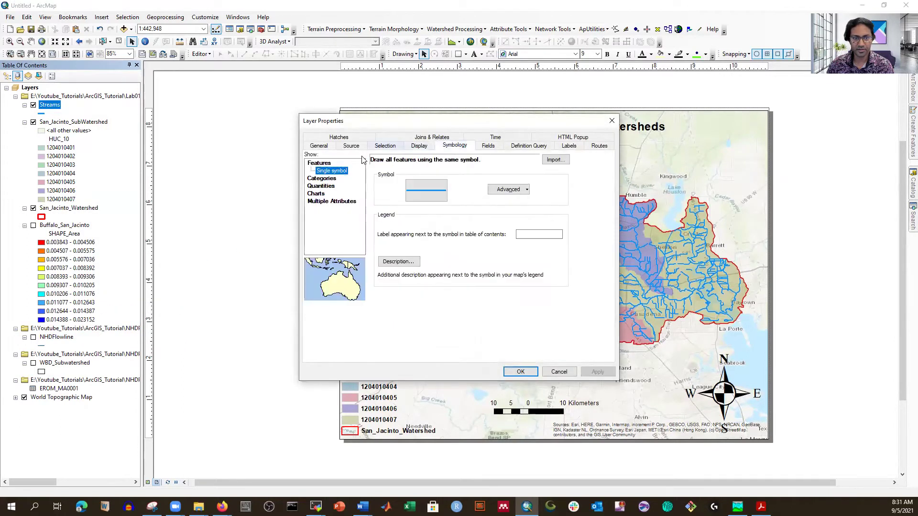
{"action": "left_click", "coordinate": [327, 179]}
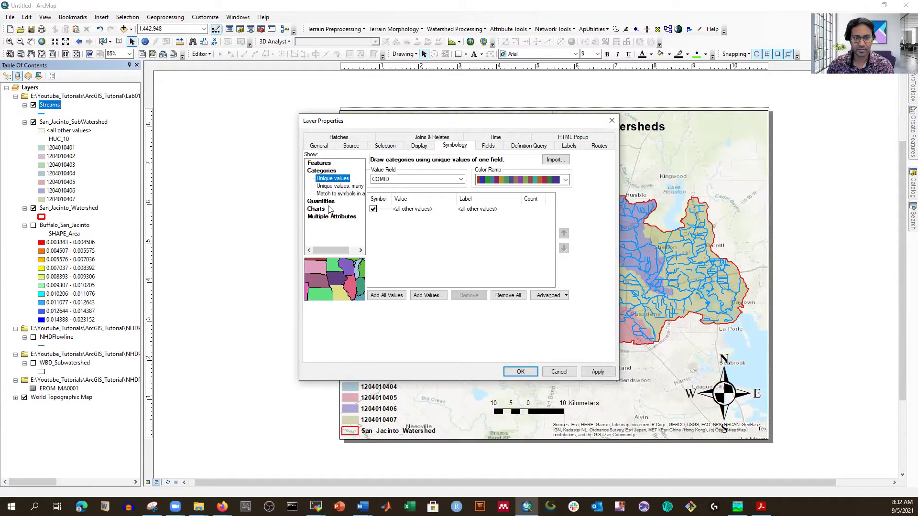
{"action": "left_click", "coordinate": [328, 203]}
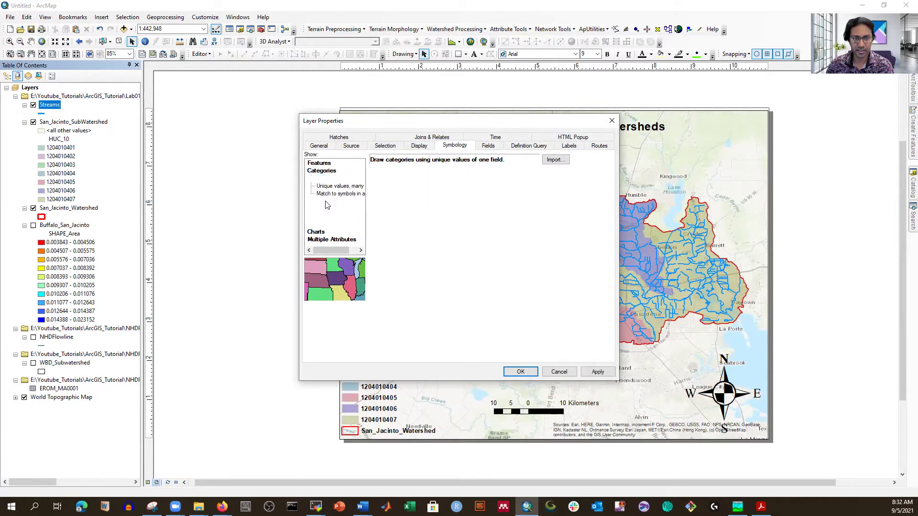
{"action": "left_click", "coordinate": [341, 195]}
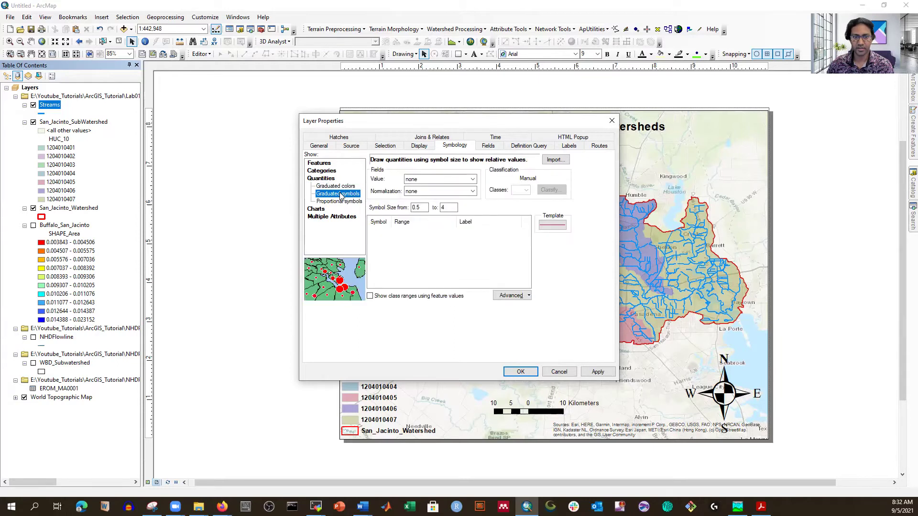
Use AvAnnualQ as the graduated symbols' value field and divide it into 10 classes.
{"action": "left_click_drag", "start_coordinate": [413, 120], "coordinate": [336, 113]}
{"action": "left_click", "coordinate": [397, 174]}
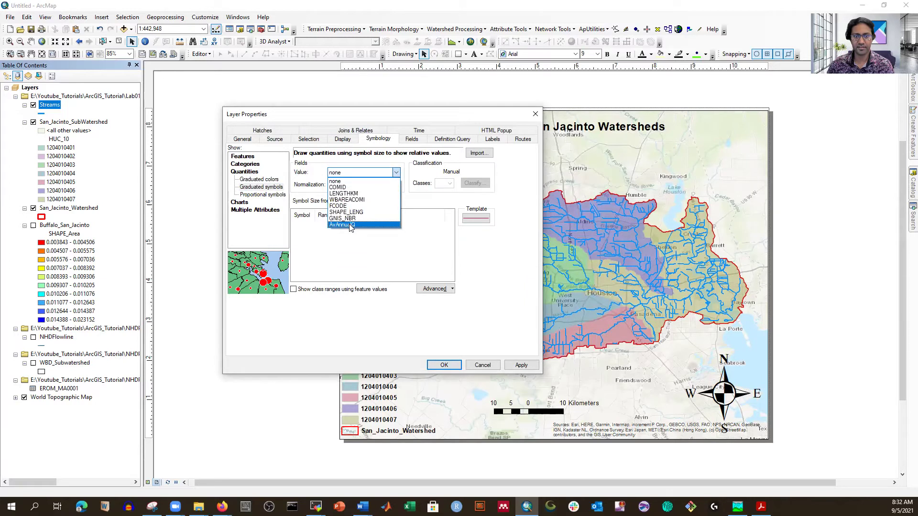
{"action": "left_click", "coordinate": [349, 225]}
{"action": "left_click", "coordinate": [450, 184]}
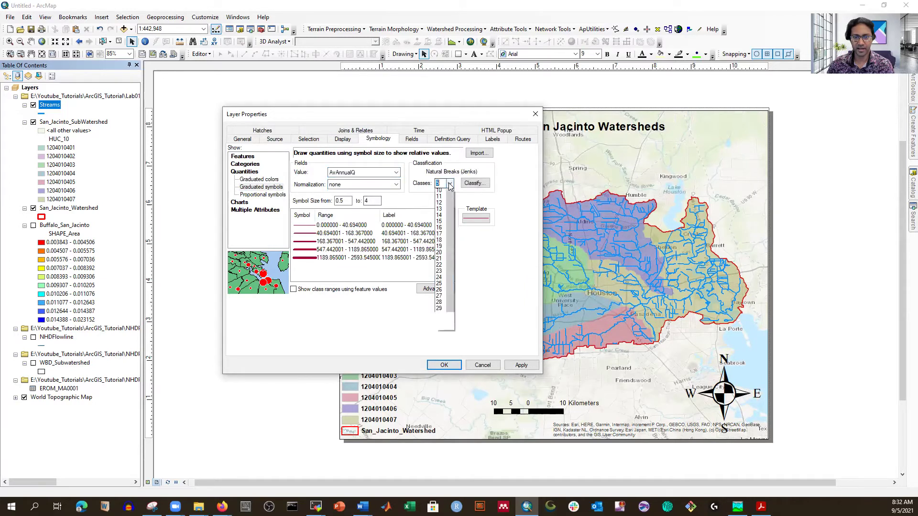
{"action": "left_click", "coordinate": [441, 191]}
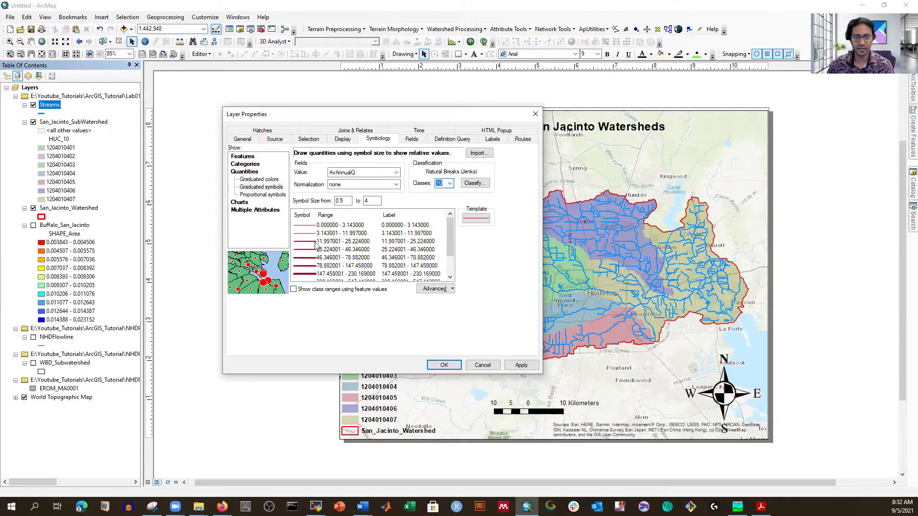
Change the graduated symbols' template line to the River style with a width of 3.
{"action": "left_click", "coordinate": [477, 218]}
{"action": "left_click", "coordinate": [122, 293]}
{"action": "left_click", "coordinate": [315, 210]}
{"action": "left_click", "coordinate": [315, 210]}
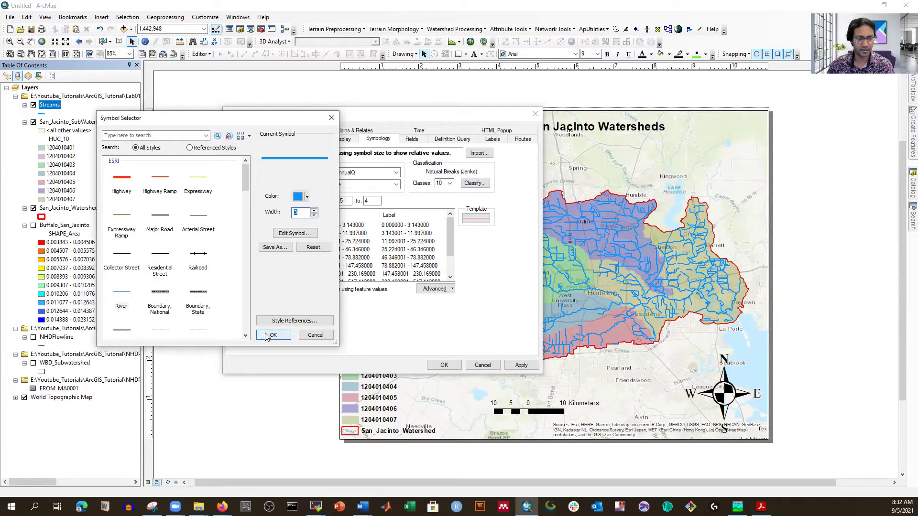
{"action": "left_click", "coordinate": [270, 336]}
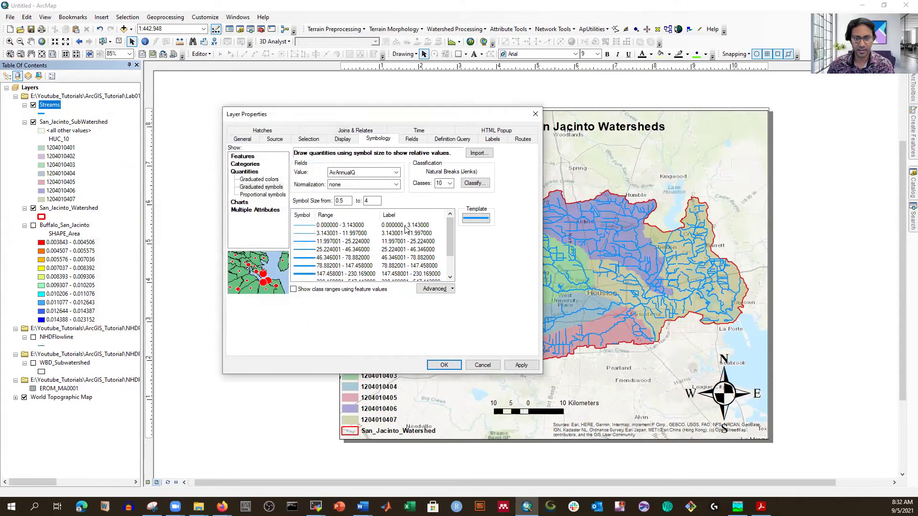
Format the class labels with 0 decimal places and apply the graduated symbology to the Streams layer.
{"action": "left_click", "coordinate": [393, 216]}
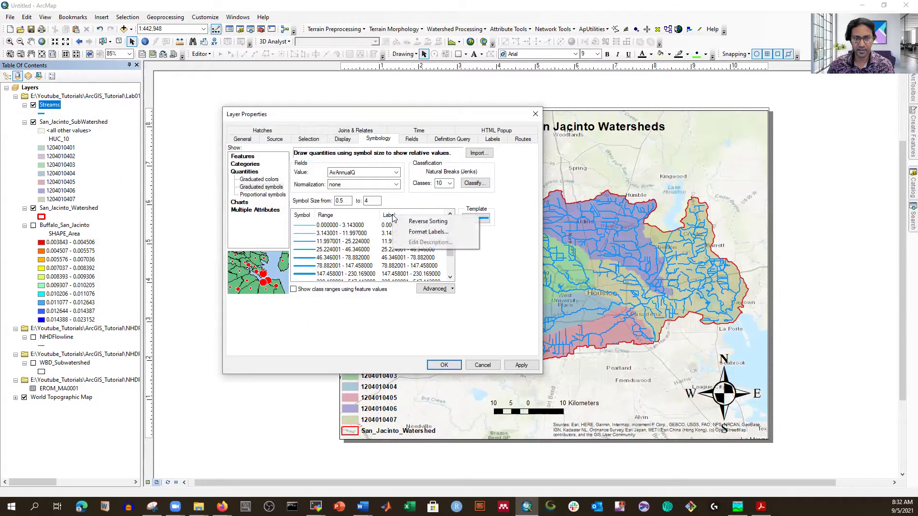
{"action": "left_click", "coordinate": [419, 231]}
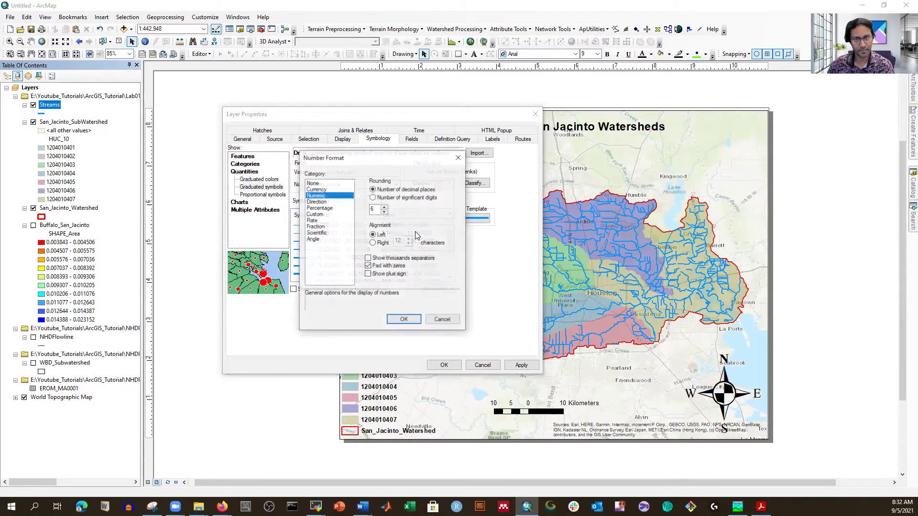
{"action": "left_click", "coordinate": [385, 213]}
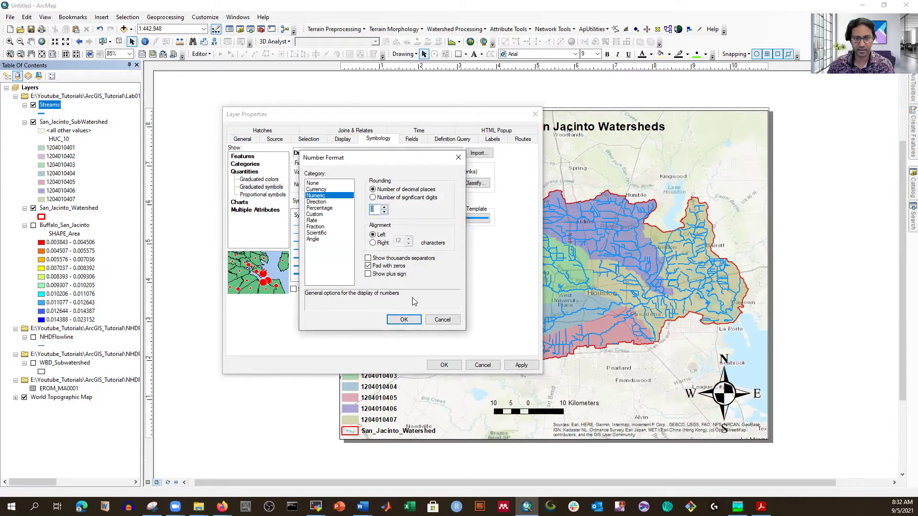
{"action": "left_click", "coordinate": [404, 319]}
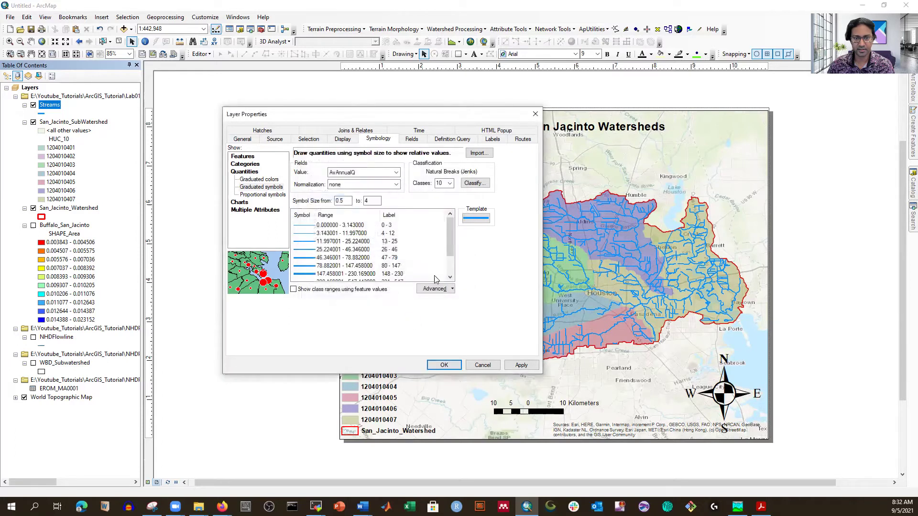
{"action": "left_click", "coordinate": [521, 366]}
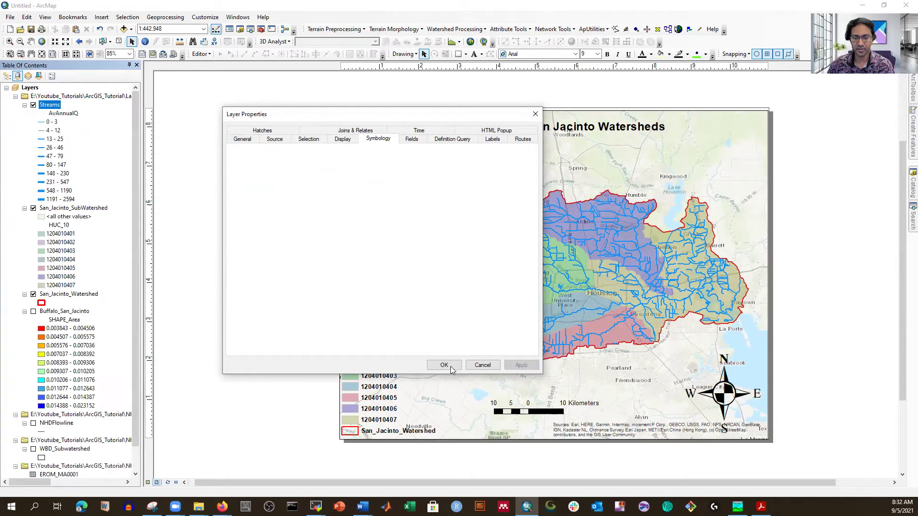
{"action": "left_click", "coordinate": [446, 366]}
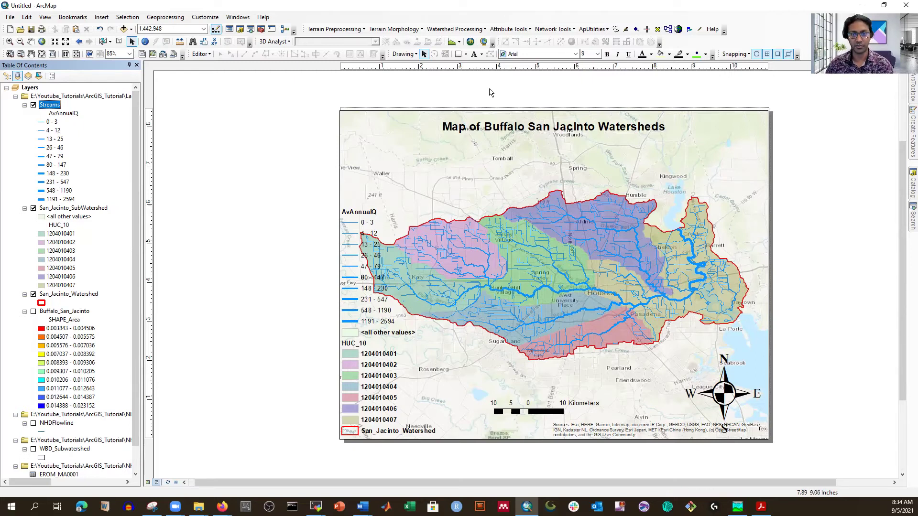
Export the map layout to the Lab01 folder as a PNG image named Streams.
{"action": "left_click", "coordinate": [10, 17]}
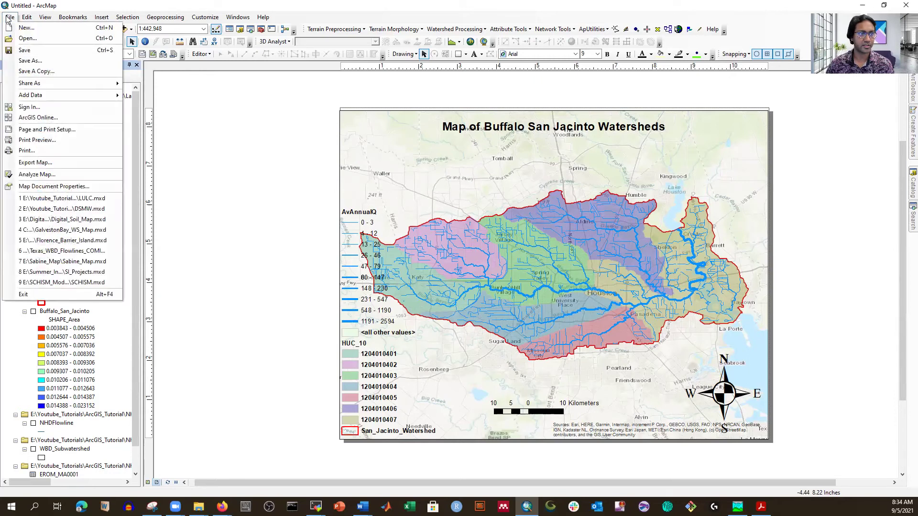
{"action": "left_click", "coordinate": [42, 160]}
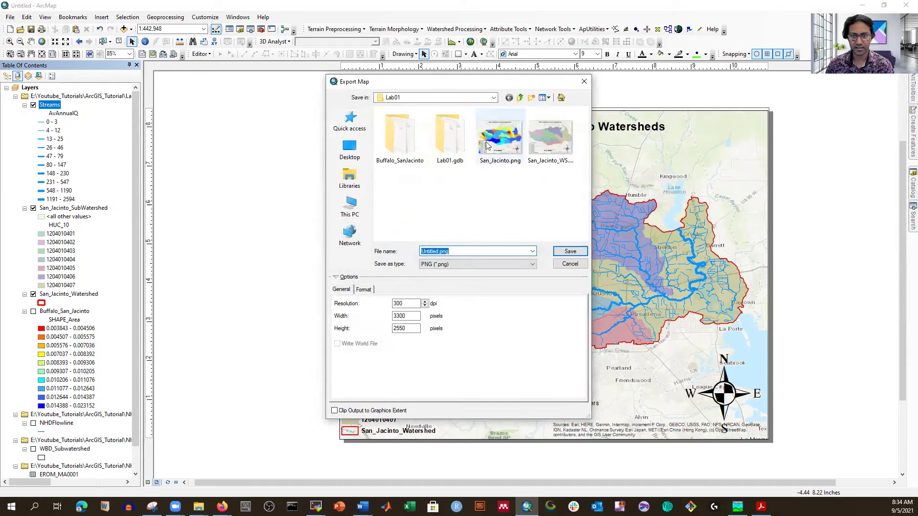
{"action": "type", "text": "Streams"}
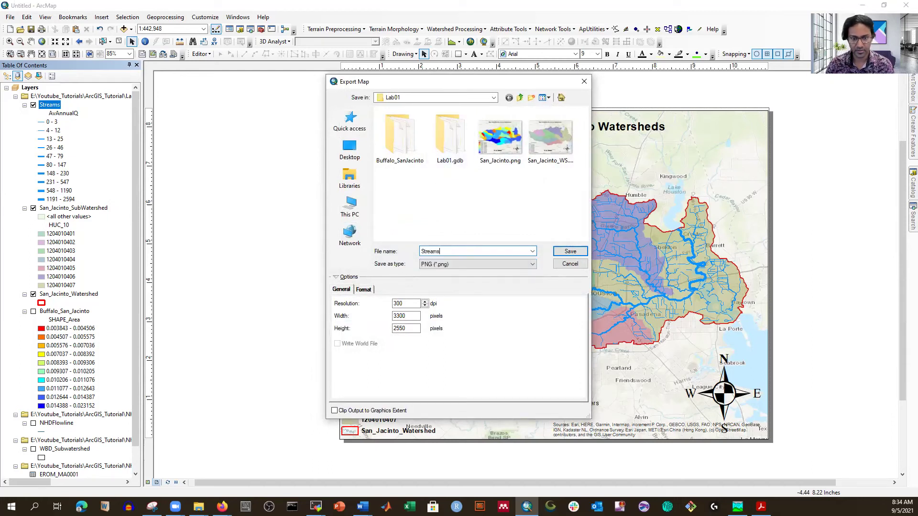
{"action": "left_click", "coordinate": [572, 251]}
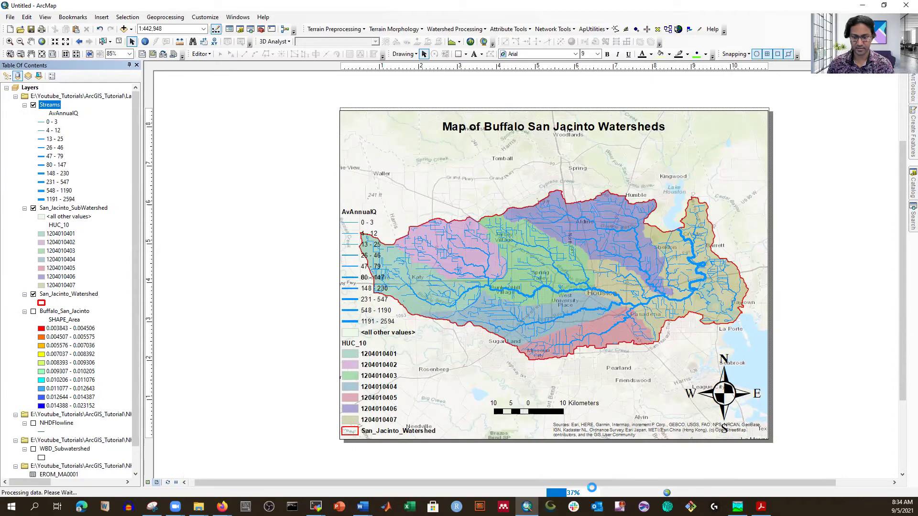
Switch to the Lab01 folder in File Explorer, view the exported Streams.png image and close the viewer.
{"action": "mouse_move", "coordinate": [198, 507]}
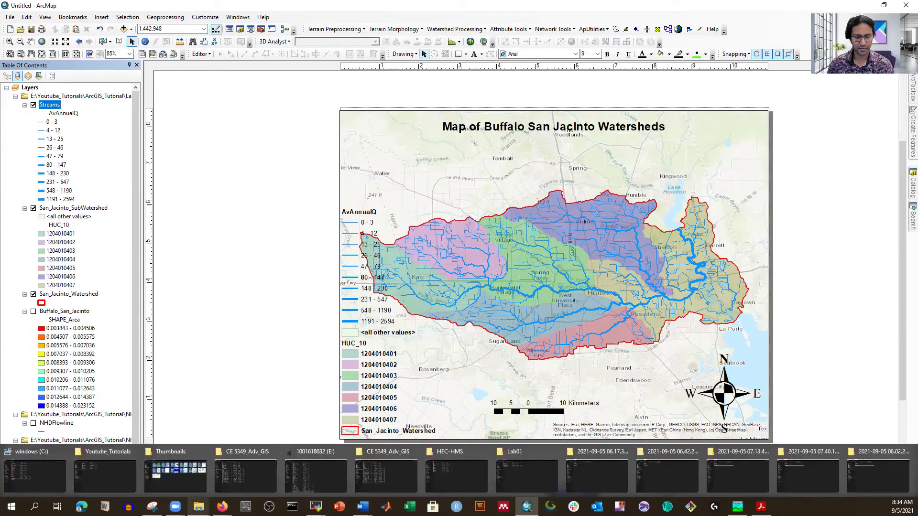
{"action": "left_click", "coordinate": [534, 472]}
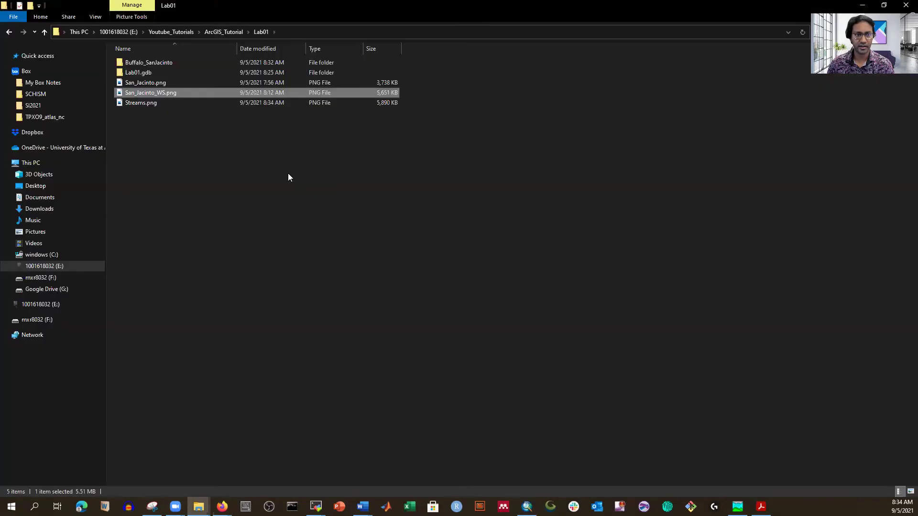
{"action": "double_click", "coordinate": [138, 104]}
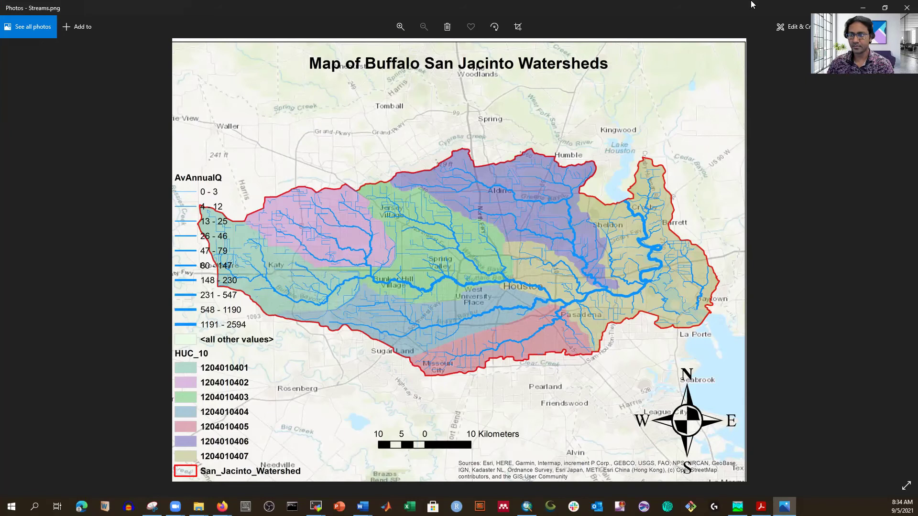
{"action": "left_click", "coordinate": [907, 8]}
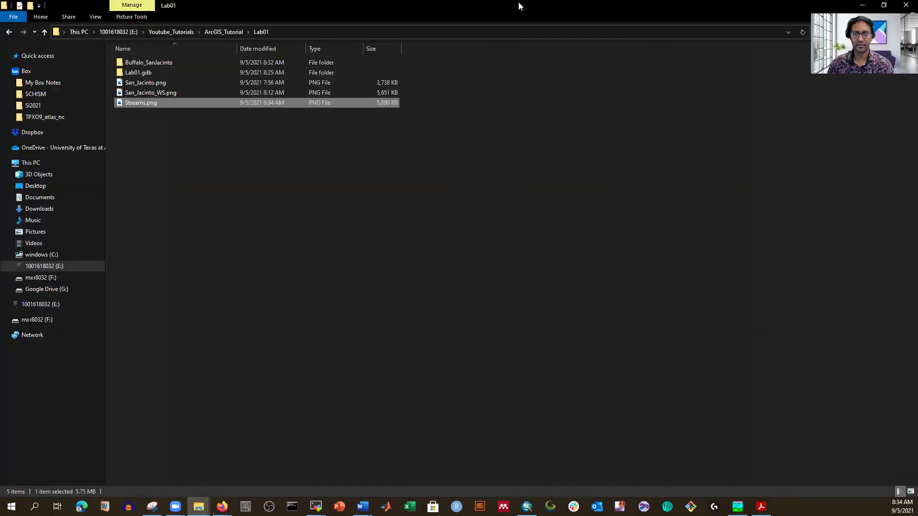